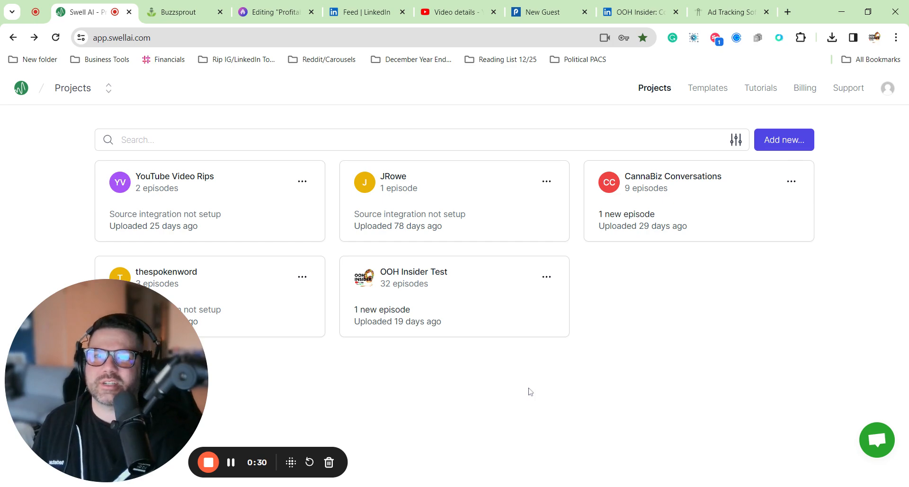
Open the OOH Insider Test project and look over the transcript of the third listed episode.
click(231, 462)
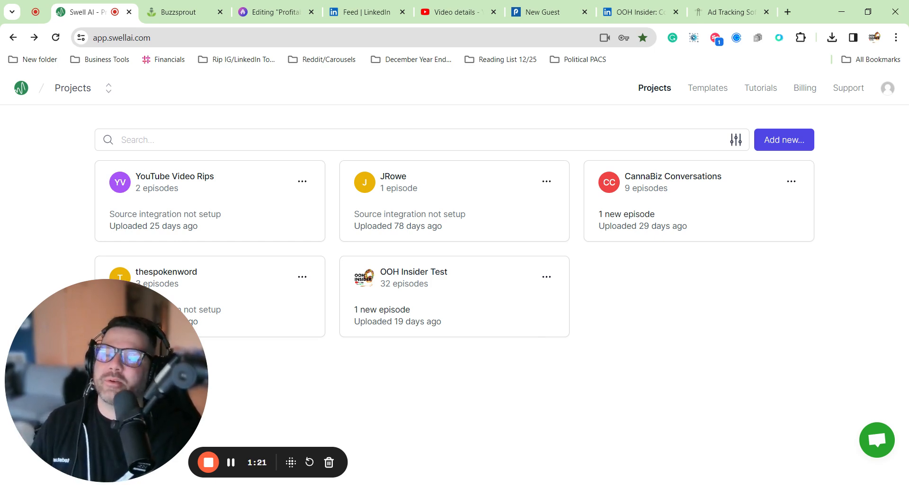
click(472, 308)
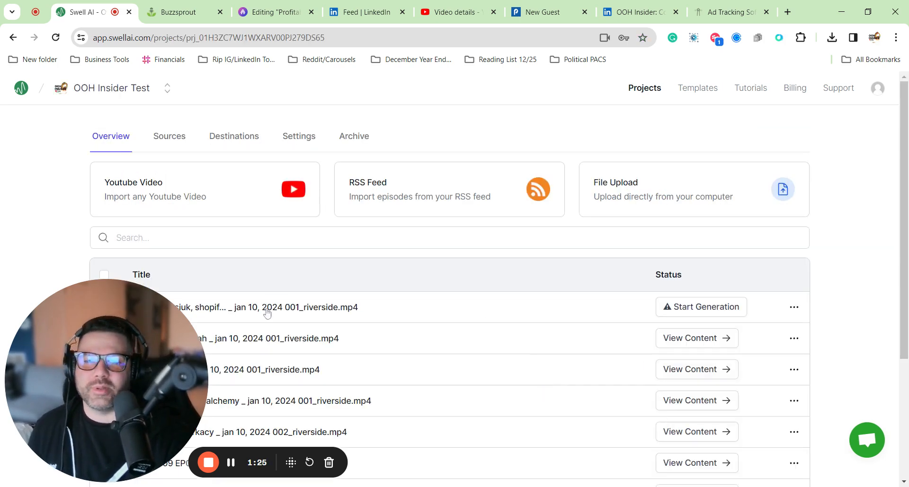
click(696, 370)
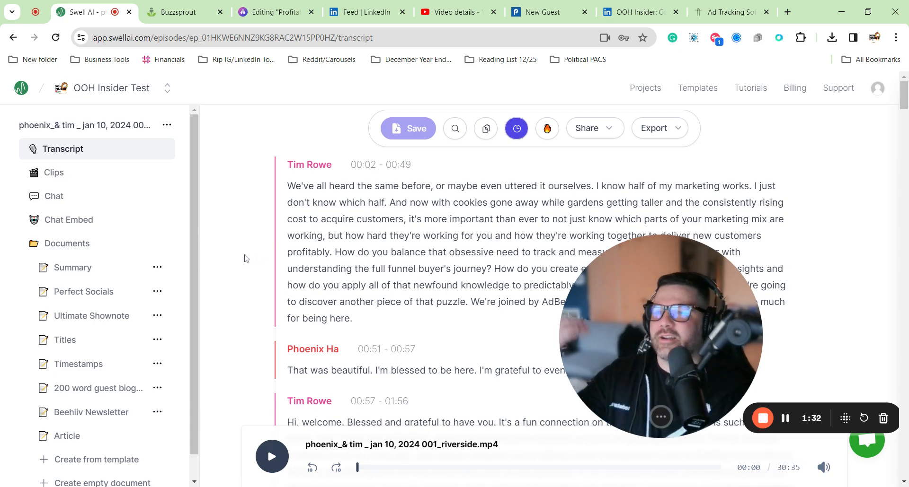
scroll(540, 265, down, 8)
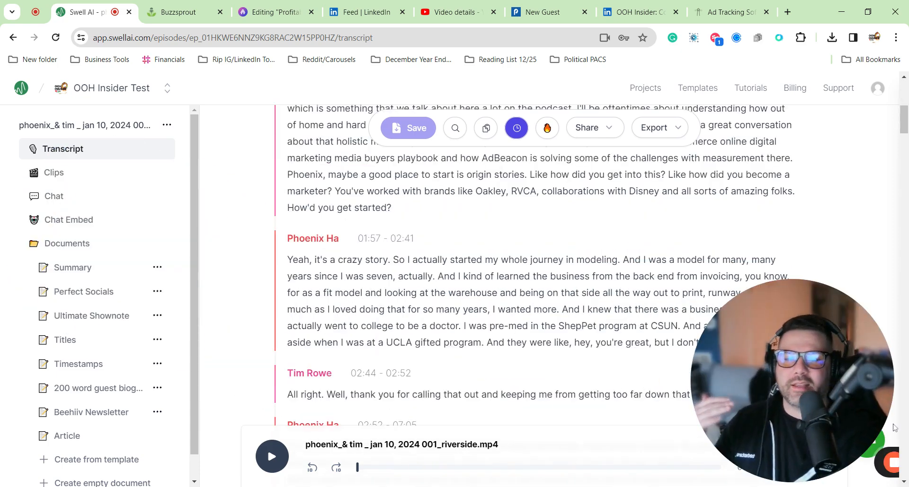
drag(729, 347, 546, 342)
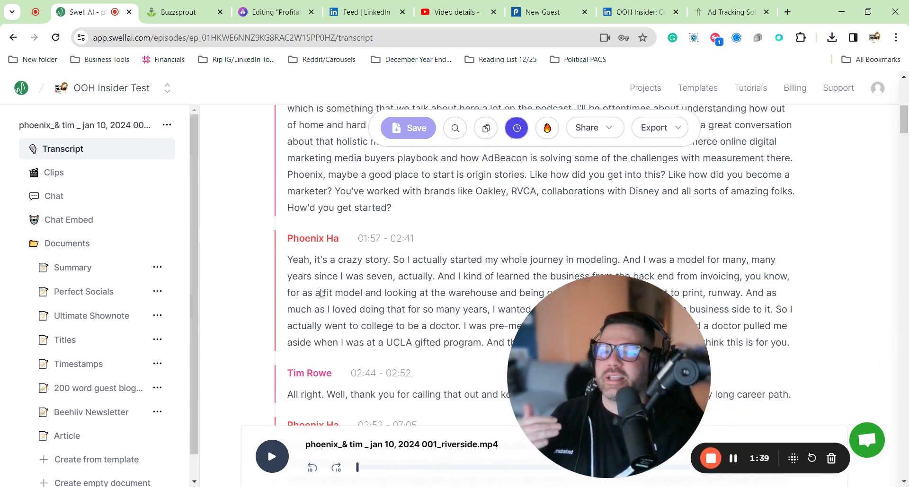
Look through the episode's Clips, Chat and Chat Embed pages, ending at the Documents overview.
click(79, 195)
click(91, 178)
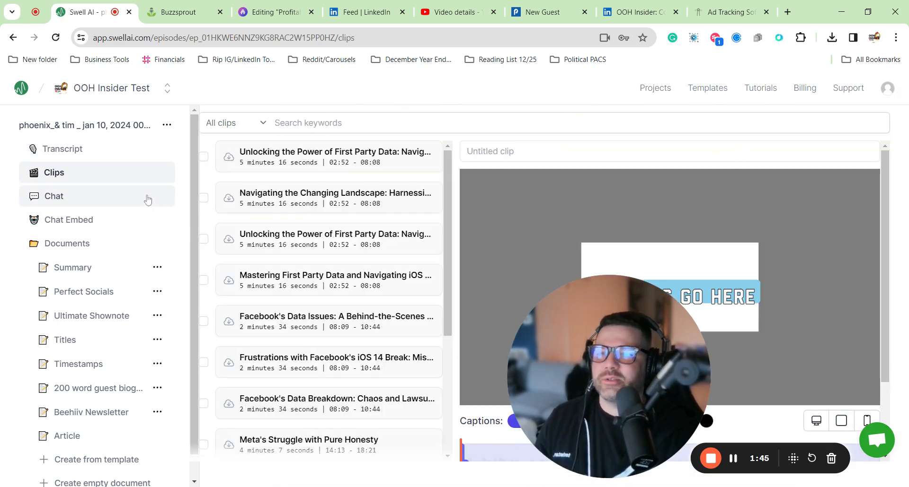
click(121, 210)
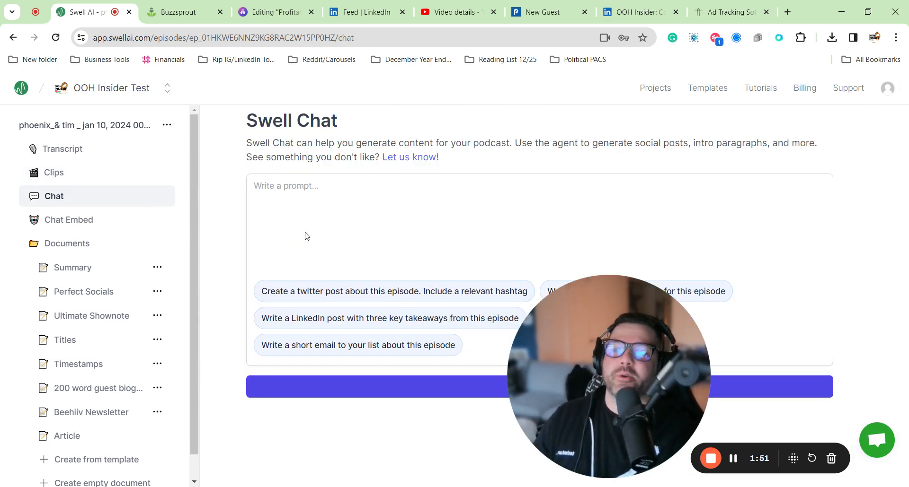
click(100, 229)
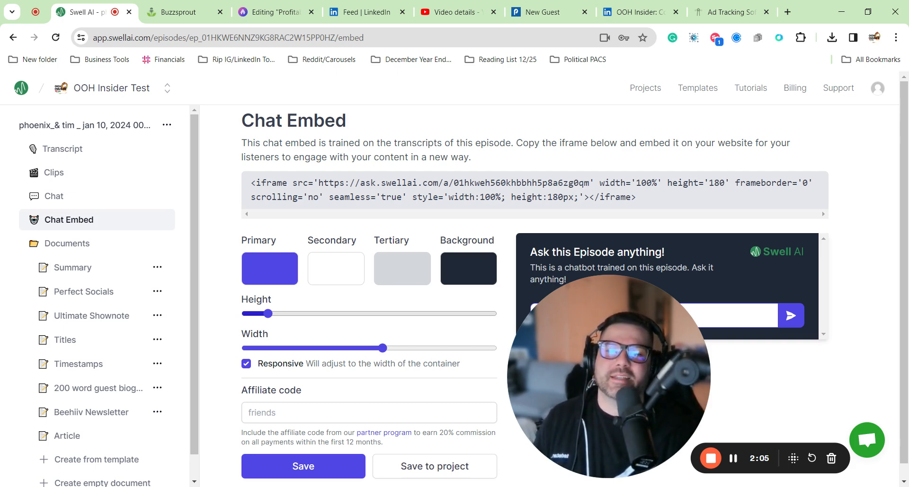
drag(609, 376, 466, 379)
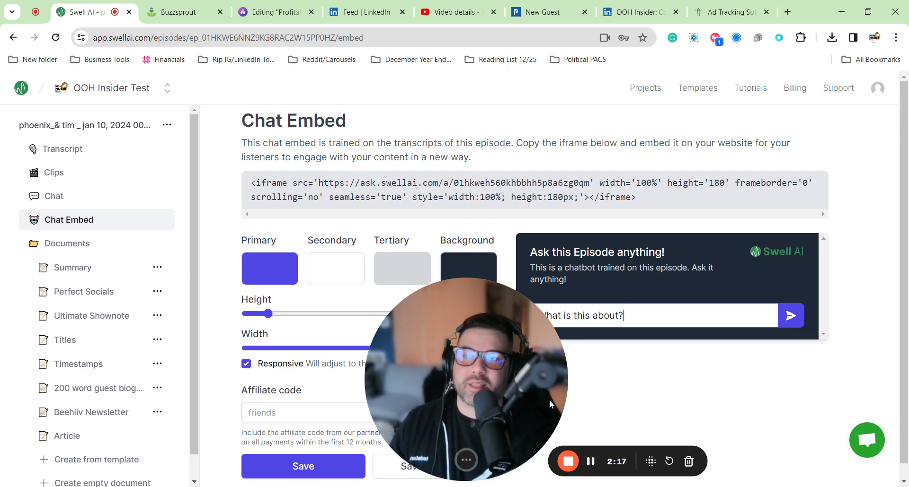
drag(488, 393, 533, 343)
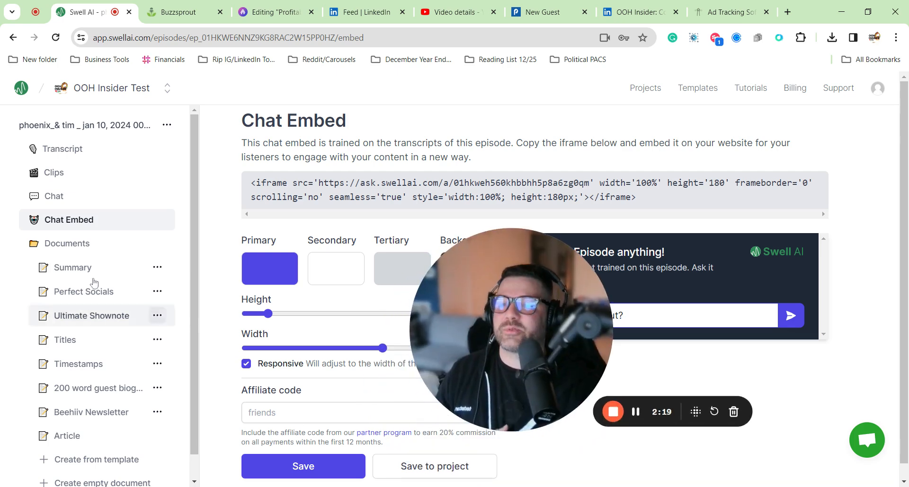
click(100, 252)
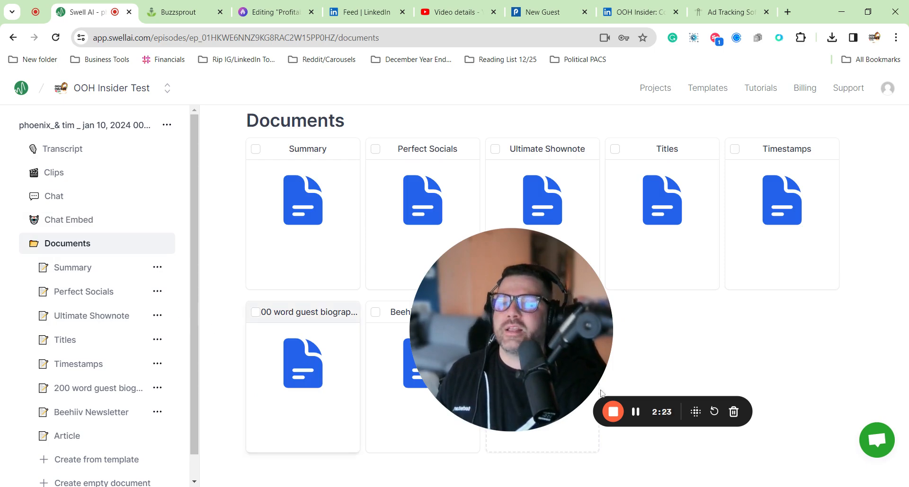
Switch to Buzzsprout and read the episode title and opening description, comparing them with the Swell AI document set.
key(ctrl+Tab)
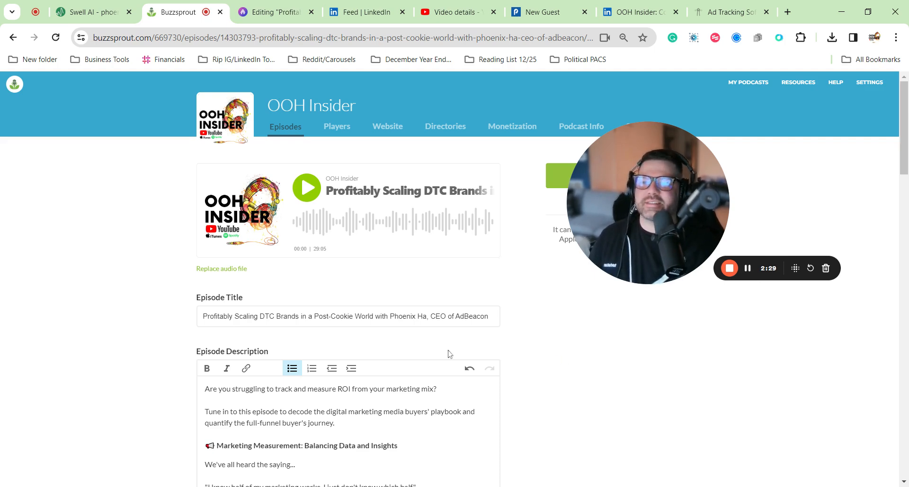
scroll(455, 280, down, 3)
scroll(348, 279, down, 1)
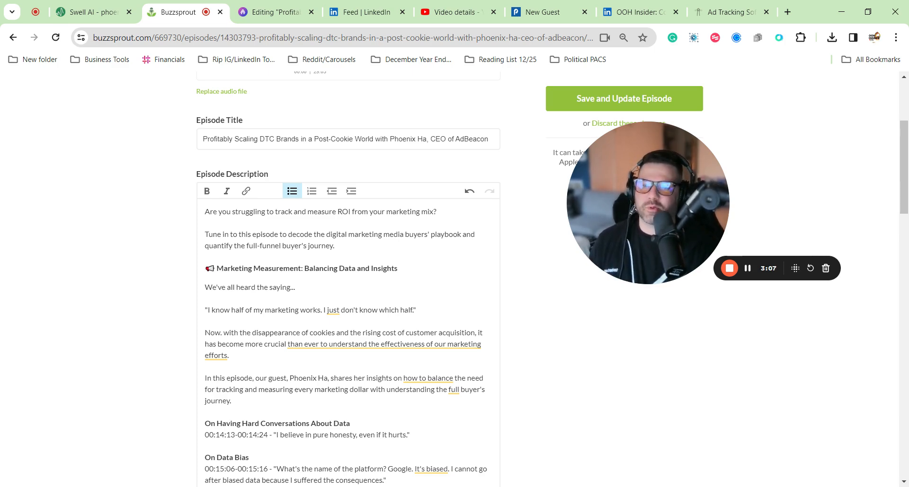
click(103, 11)
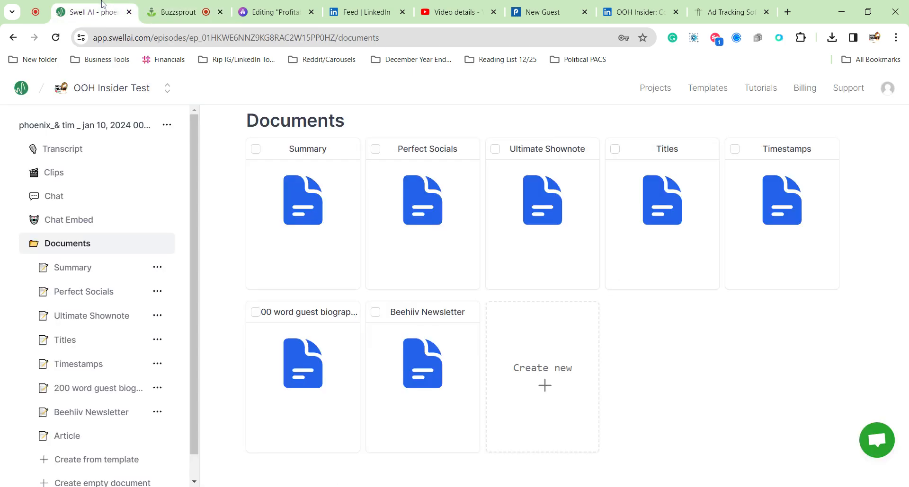
click(178, 12)
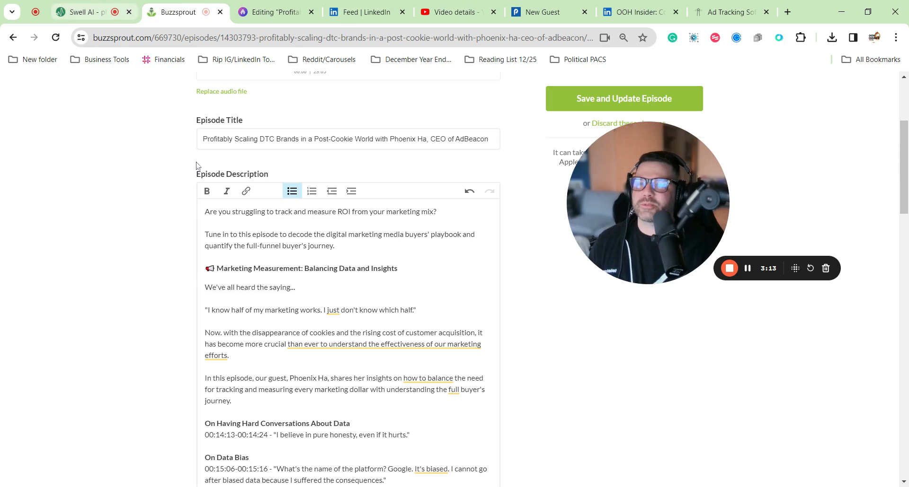
Switch to Swell AI and read the Perfect Socials document from the Twitter Thread through the LinkedIn Post.
click(105, 8)
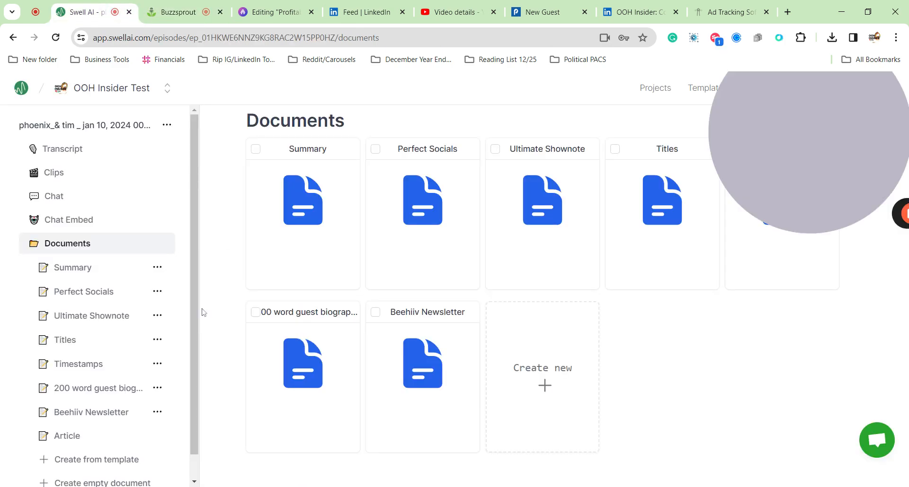
click(103, 296)
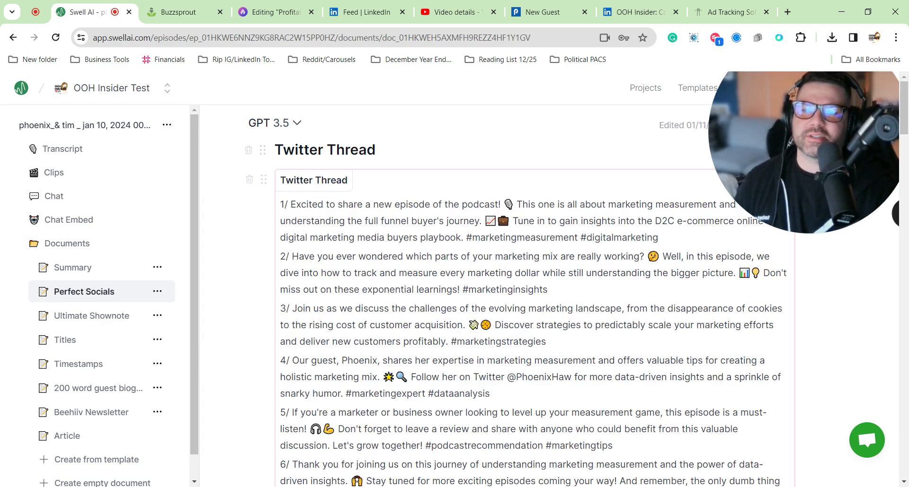
scroll(535, 293, down, 5)
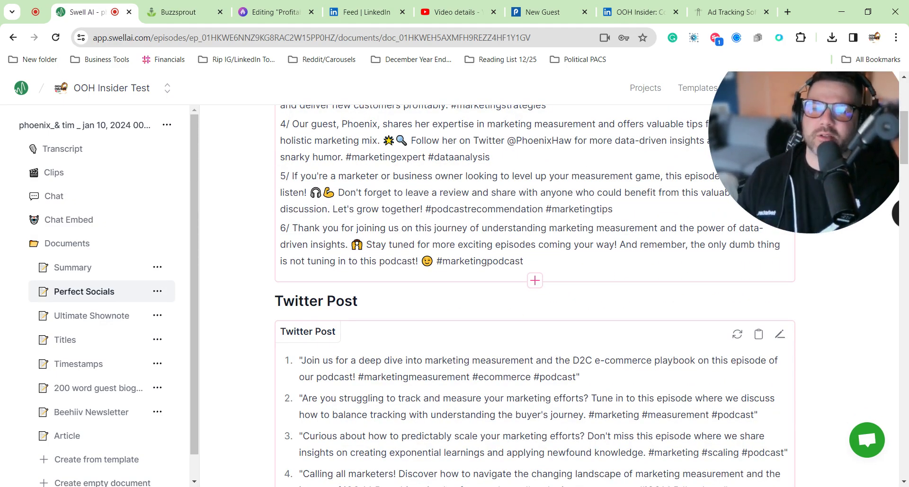
scroll(535, 293, down, 4)
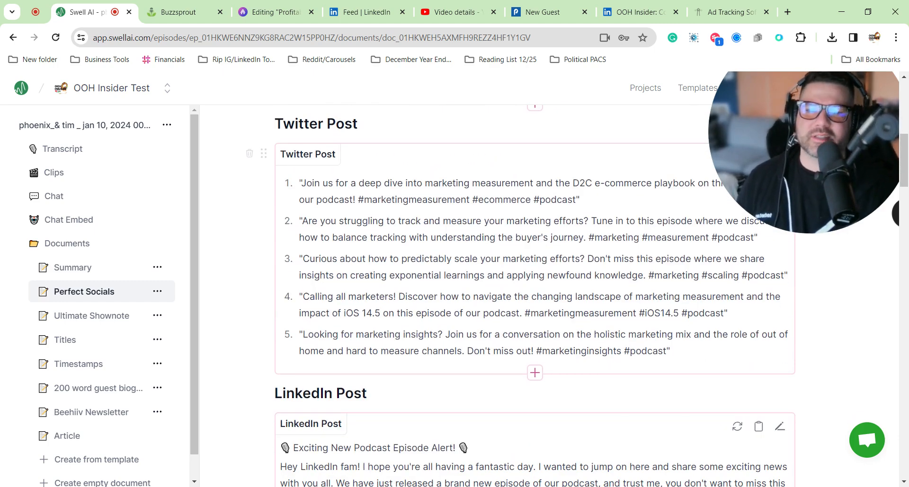
scroll(535, 293, down, 4)
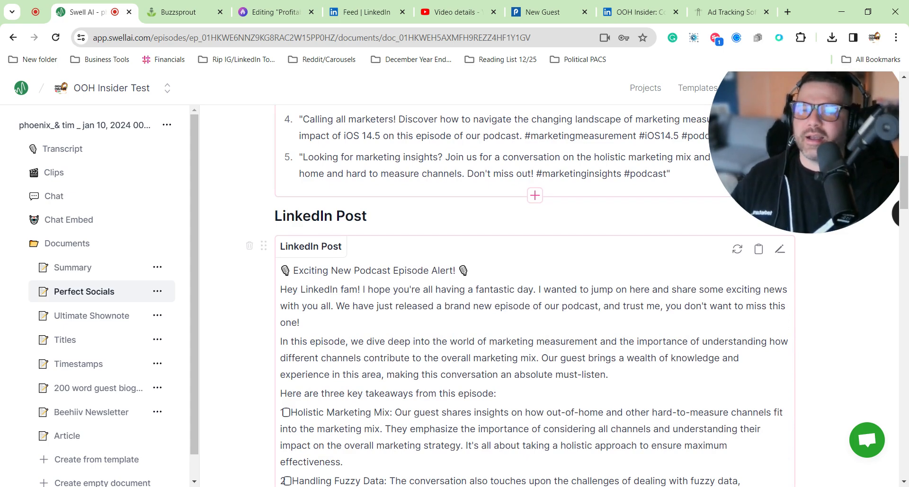
triple_click(300, 322)
click(300, 323)
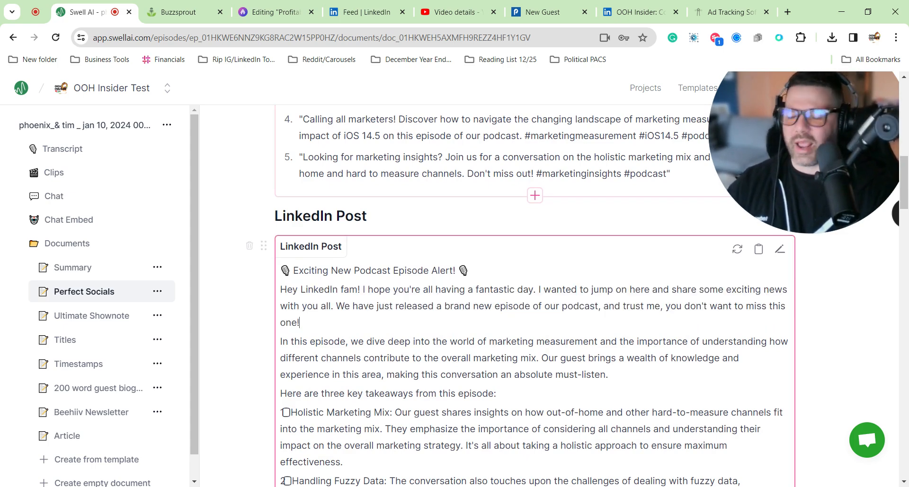
Switch to Buzzsprout and examine the topic headings and timestamped quotes in the episode description.
click(155, 9)
scroll(341, 350, down, 3)
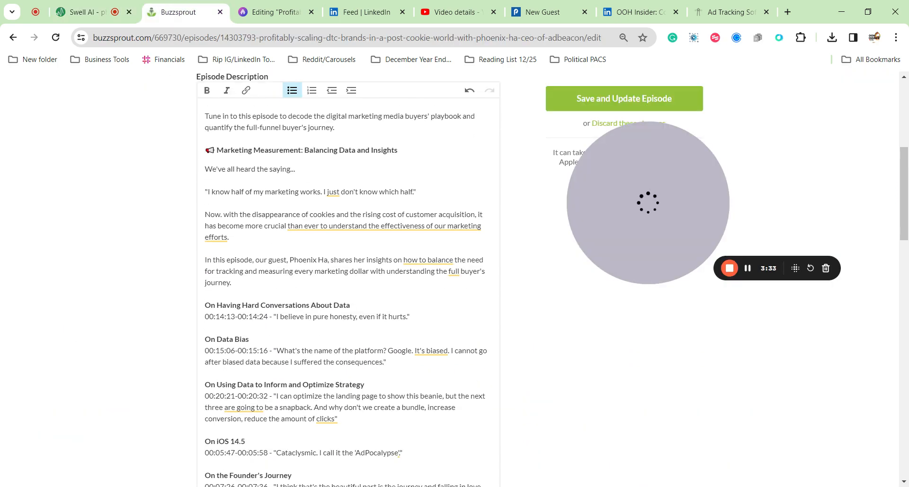
scroll(348, 284, down, 1)
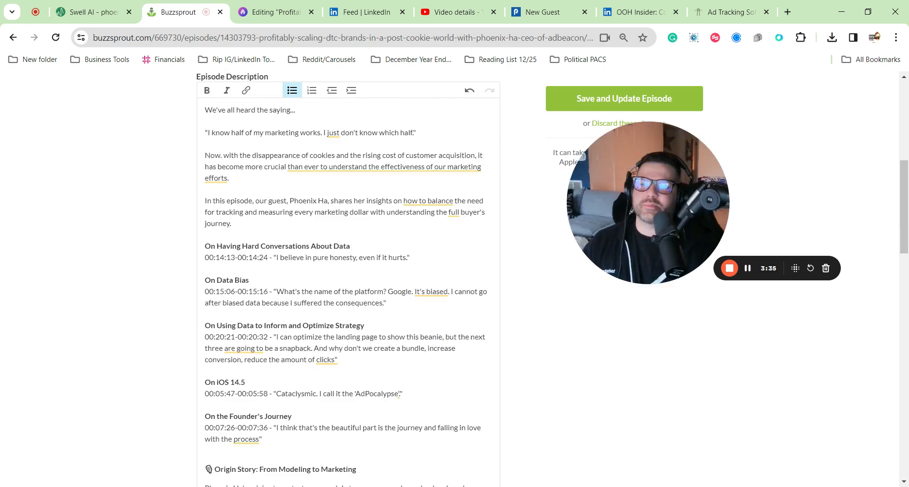
drag(351, 247, 205, 237)
click(263, 283)
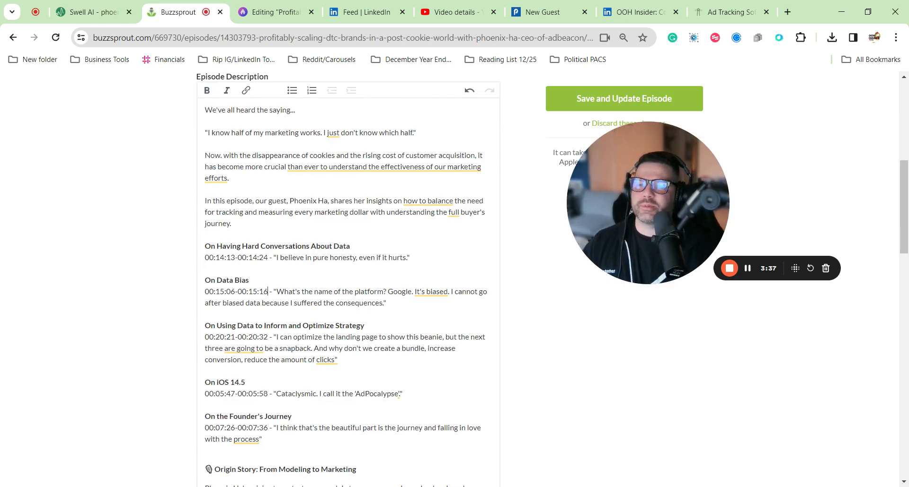
drag(268, 292, 230, 292)
Switch to Swell AI, read the Timestamps document, and check it against the Buzzsprout episode description.
click(74, 8)
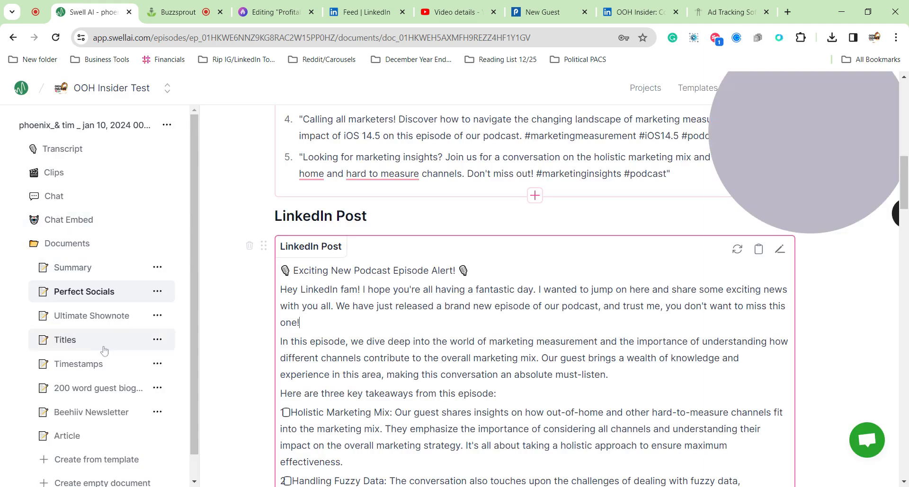
click(81, 366)
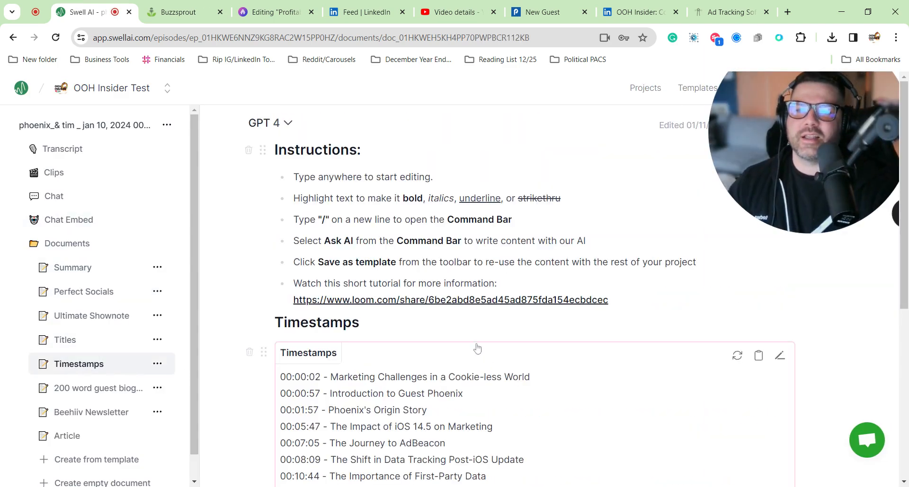
scroll(477, 349, down, 3)
scroll(477, 348, down, 3)
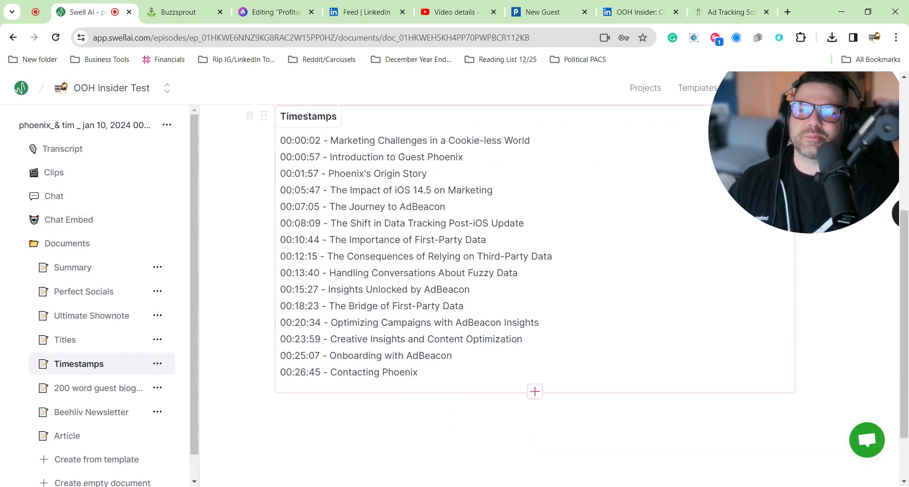
click(182, 10)
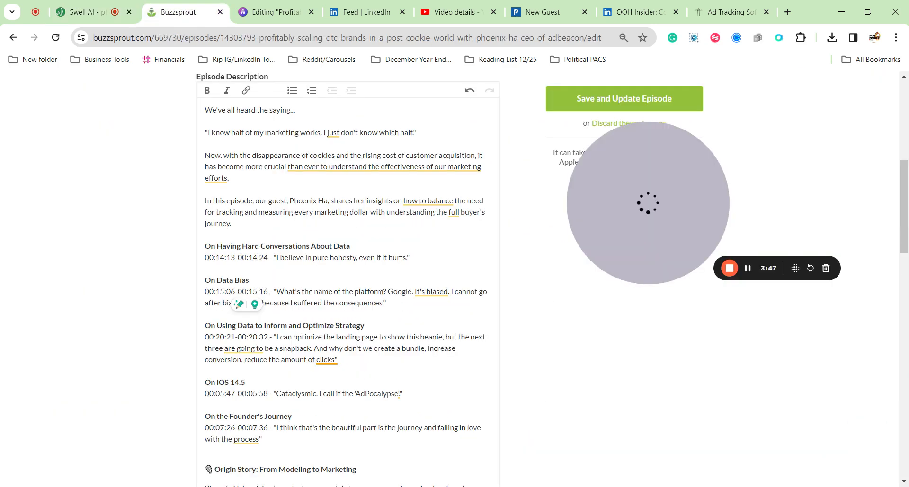
Return to Swell AI and read the Ultimate Shownote document from Five titles down to the Quotes section.
click(74, 7)
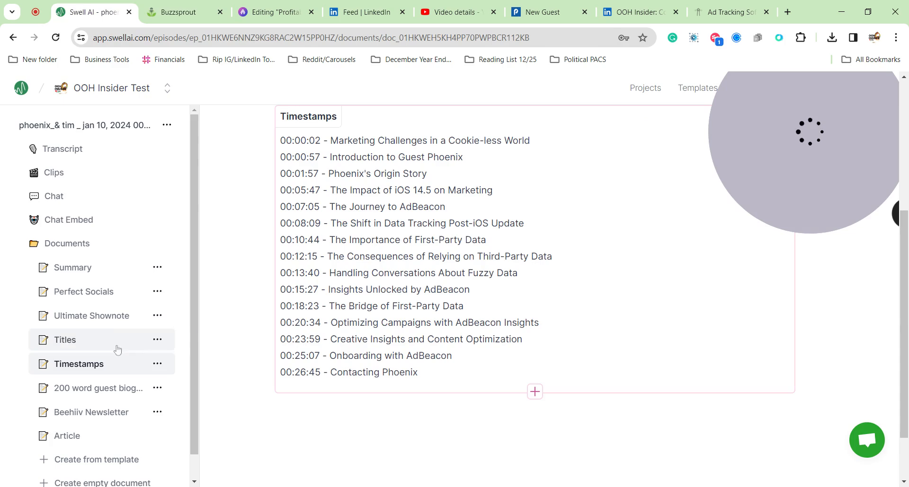
click(102, 320)
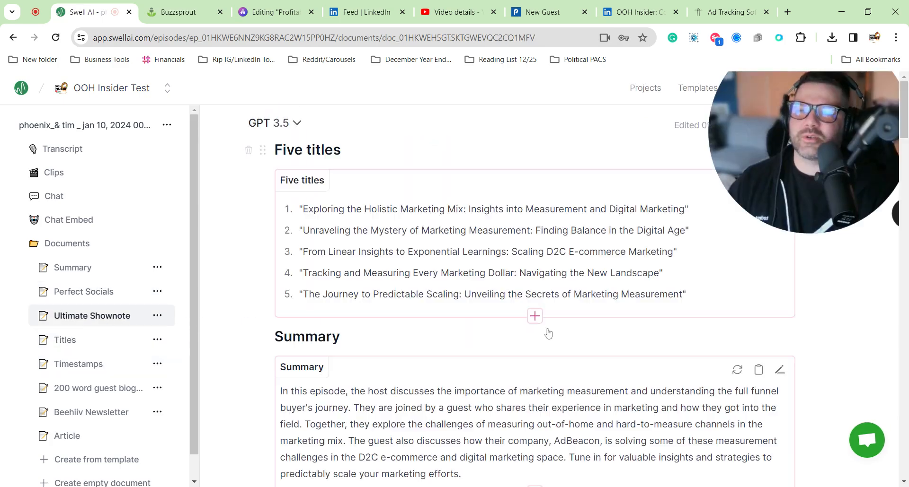
scroll(550, 334, down, 15)
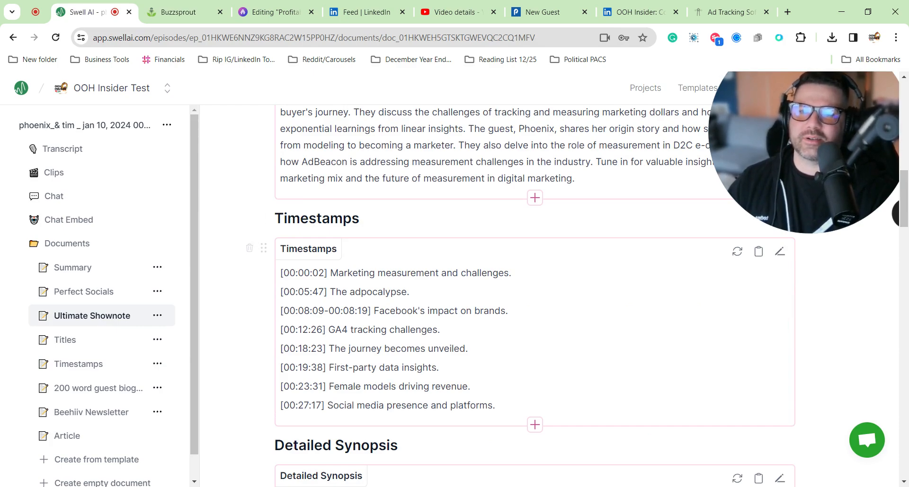
scroll(535, 284, down, 6)
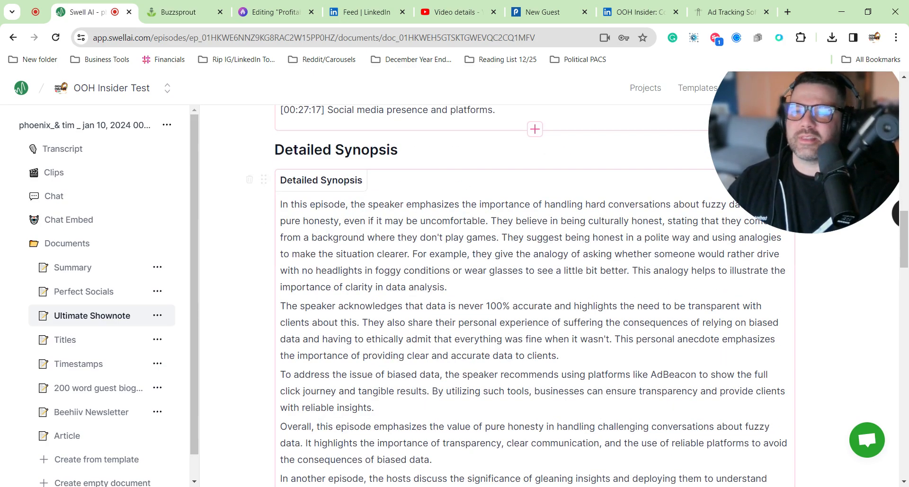
scroll(535, 293, down, 10)
scroll(535, 294, down, 13)
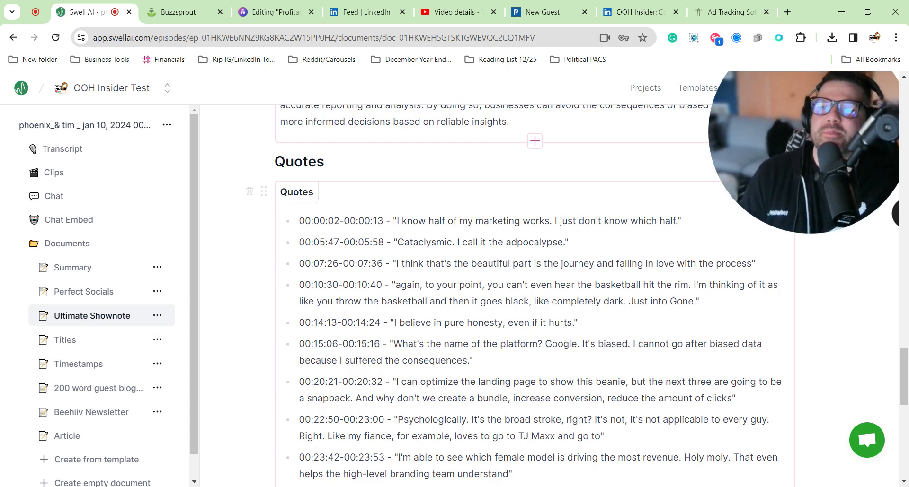
Switch to Buzzsprout and read the remaining episode description, from the quotes through the guest's contact links.
click(179, 6)
scroll(348, 284, down, 5)
scroll(348, 284, down, 1)
scroll(348, 284, down, 1)
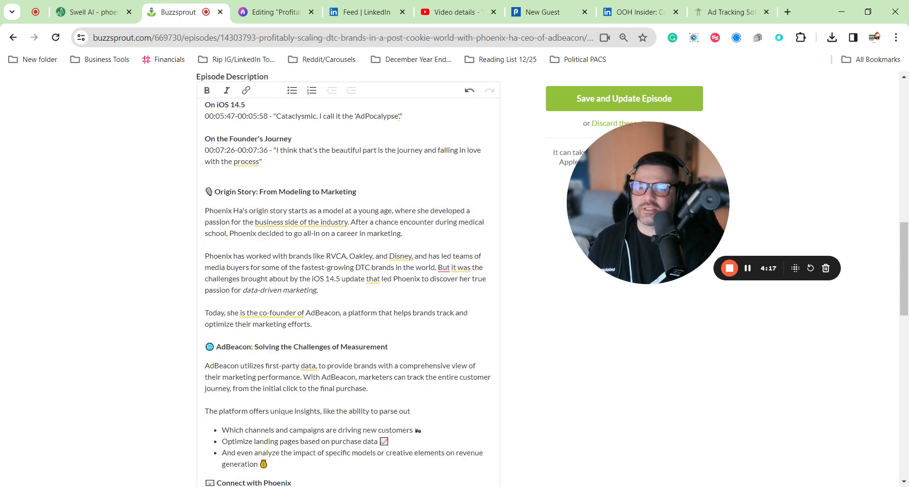
scroll(348, 284, down, 2)
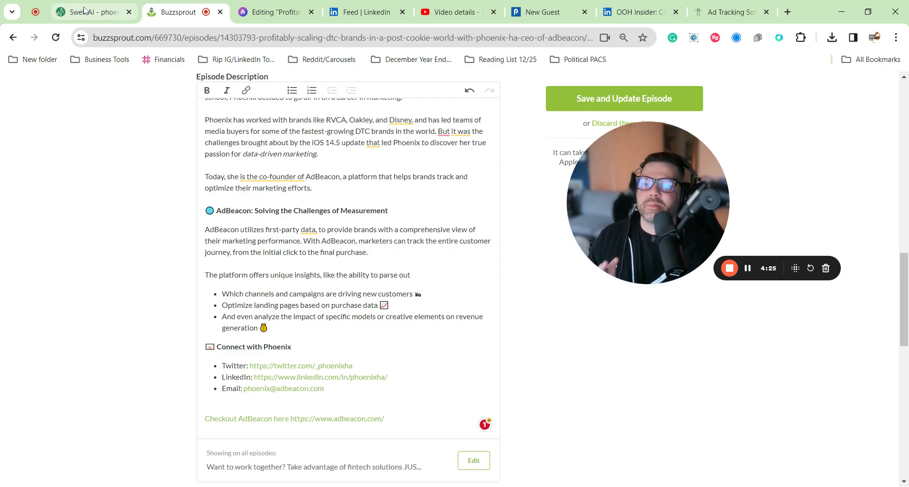
Switch from Buzzsprout to beehiiv and examine the newsletter draft's body text and post settings.
scroll(348, 284, up, 15)
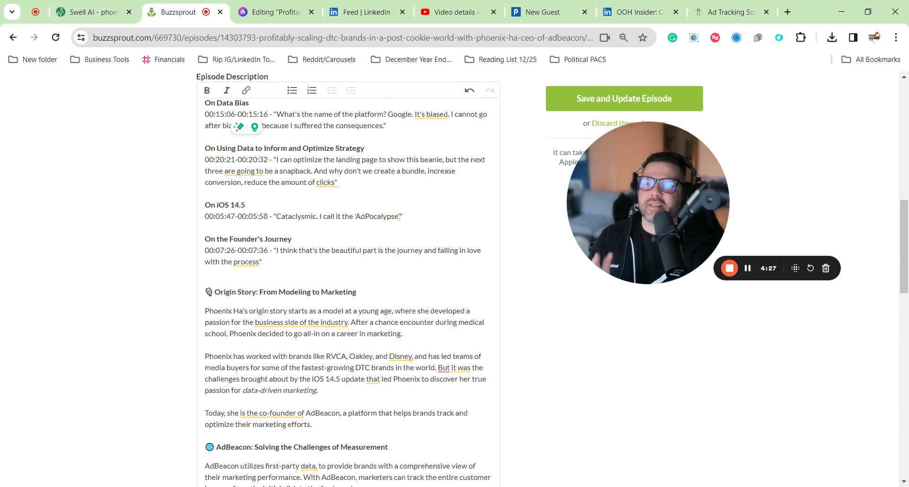
click(85, 11)
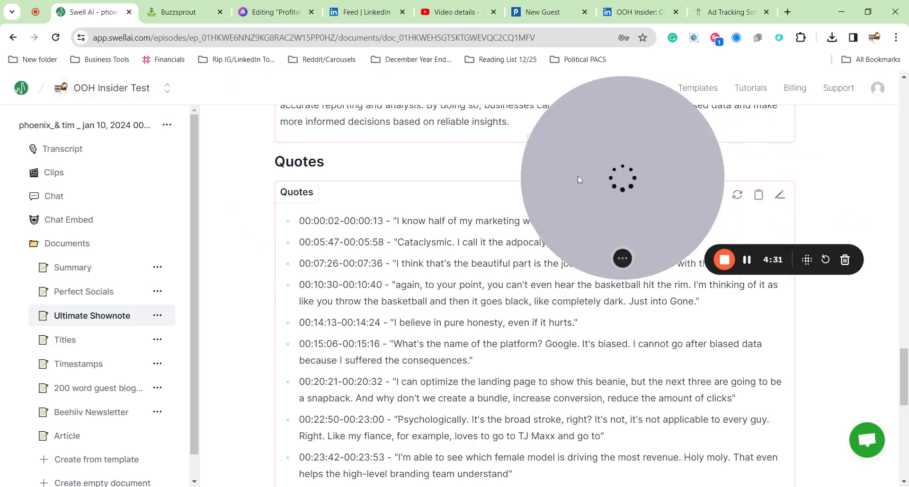
click(275, 12)
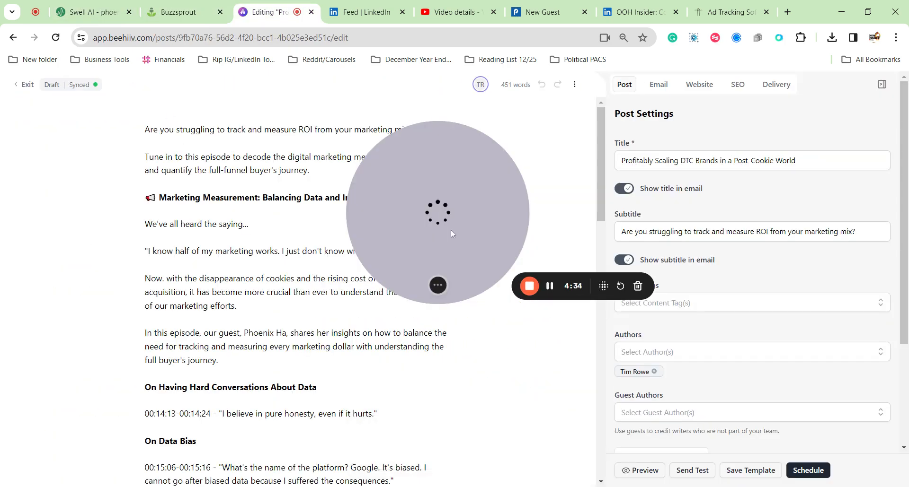
drag(451, 233, 623, 392)
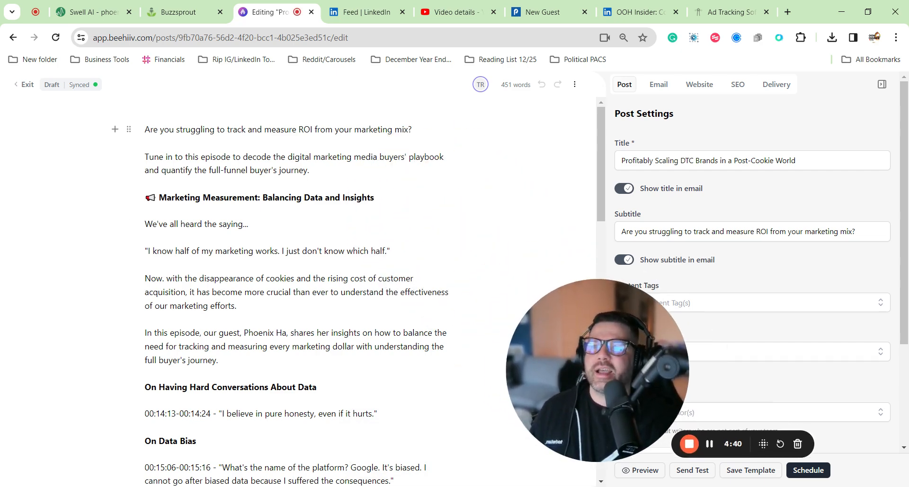
key(ctrl+l)
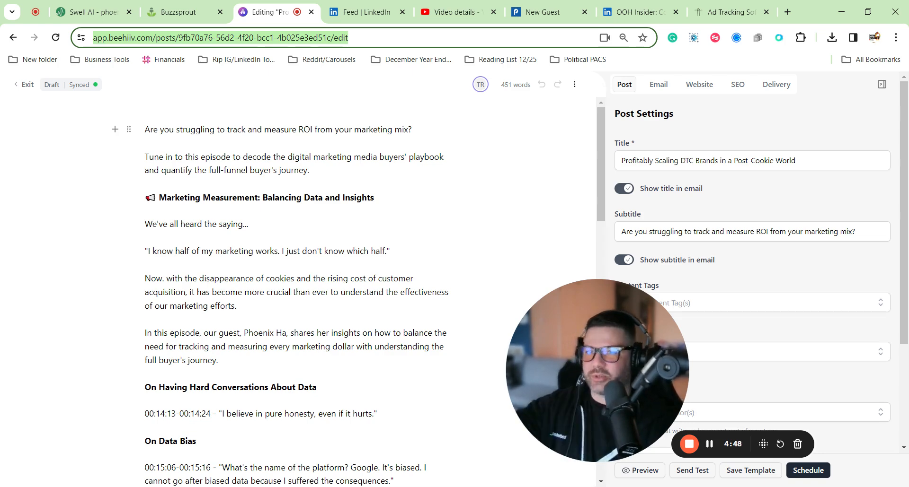
Switch to LinkedIn and examine the OOH Insider Weekly newsletter page, including its follower and subscriber figures and latest edition.
click(356, 6)
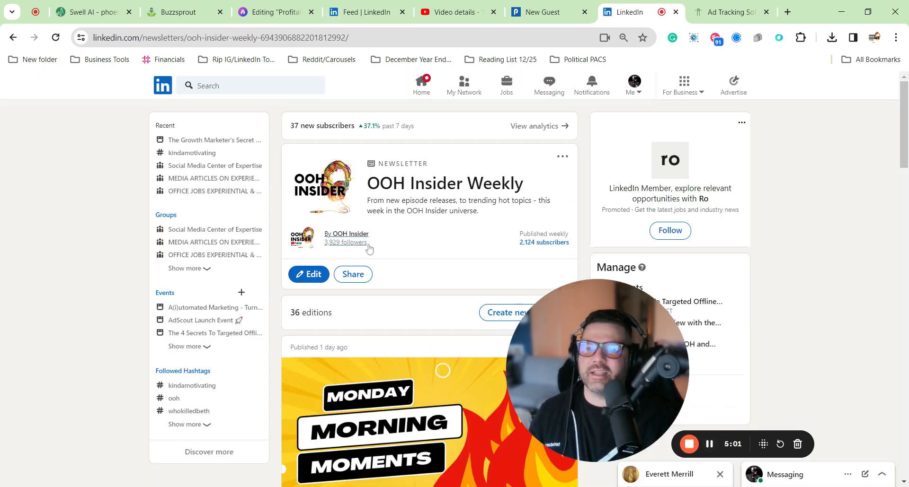
drag(370, 250, 326, 234)
click(481, 247)
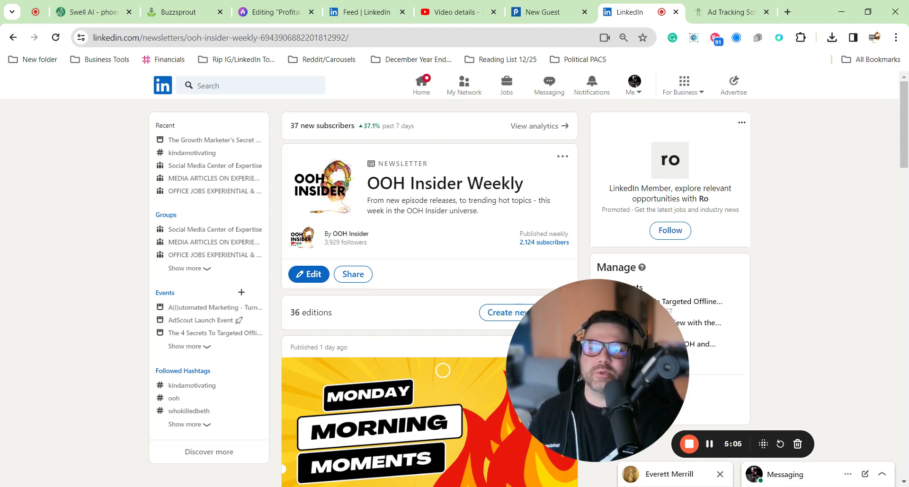
double_click(402, 163)
drag(520, 242, 560, 244)
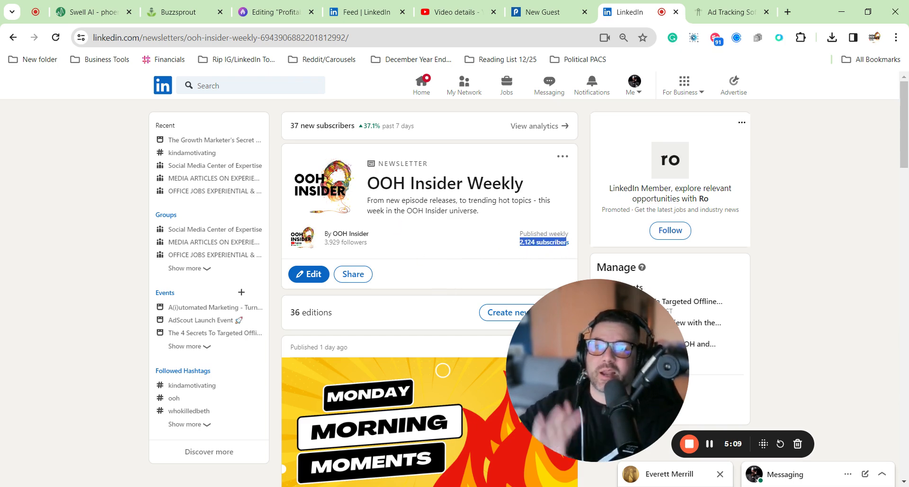
scroll(438, 227, down, 2)
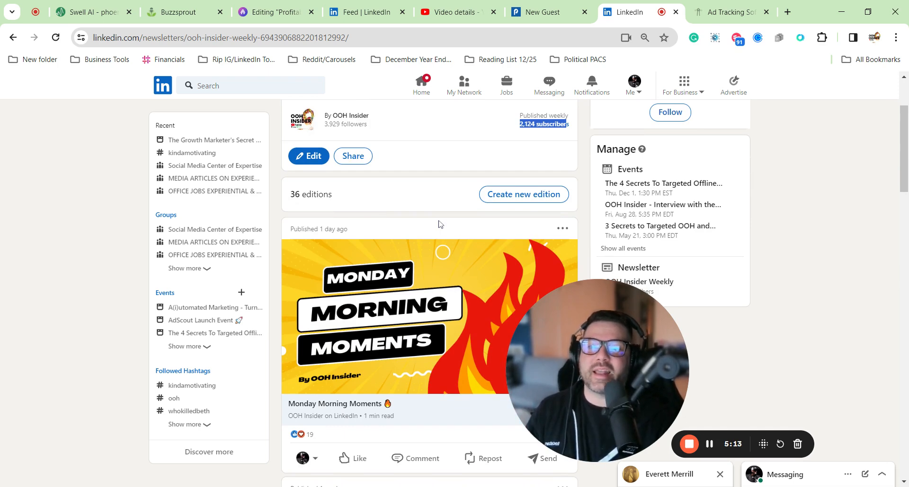
Compare the beehiiv draft, Buzzsprout episode description and Swell AI quotes, and view LinkedIn's scheduled posts and newsletter page.
click(259, 8)
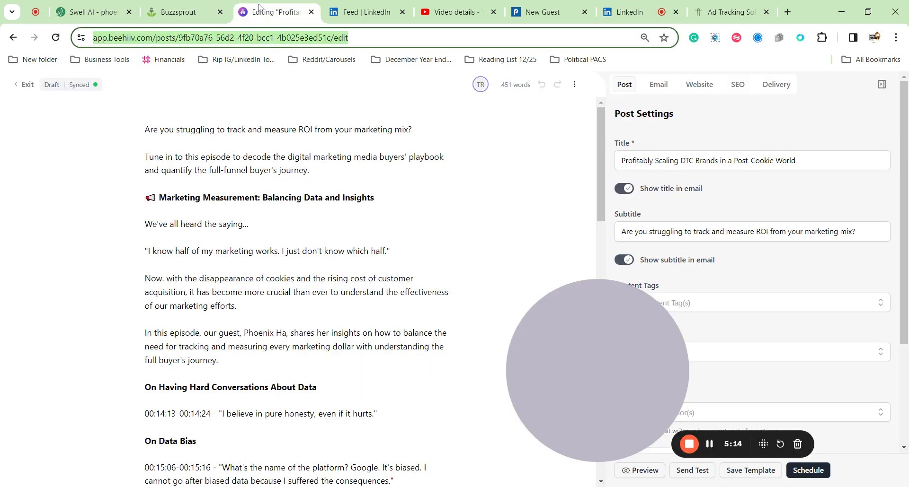
click(171, 5)
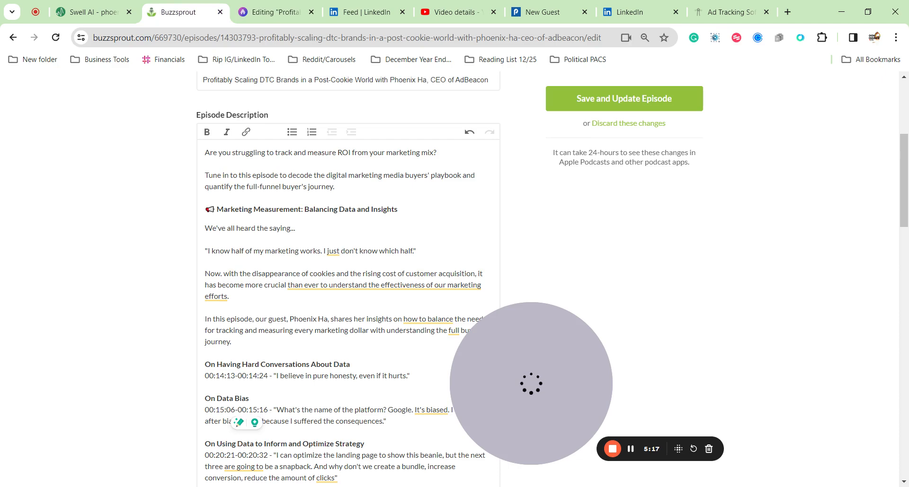
click(102, 5)
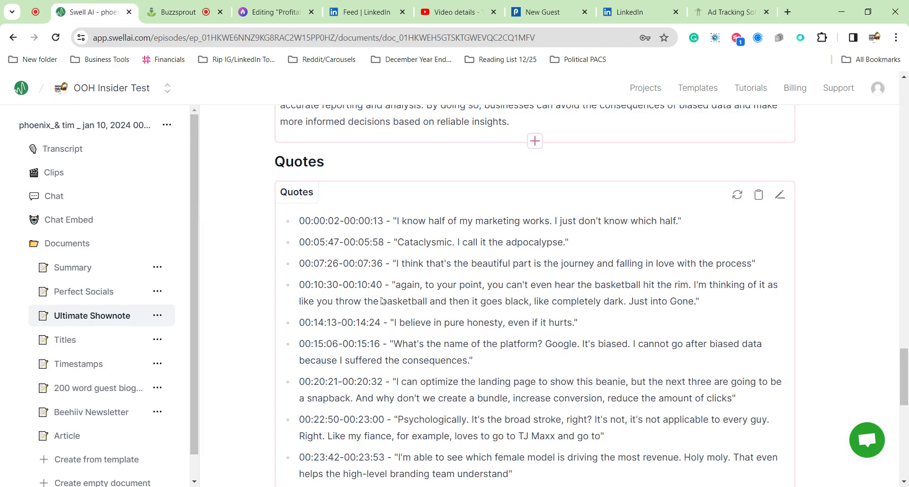
click(178, 11)
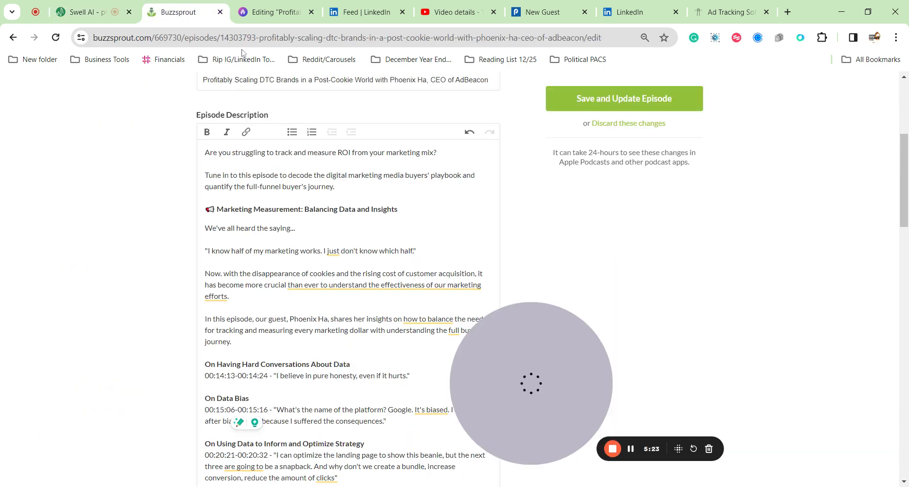
click(281, 7)
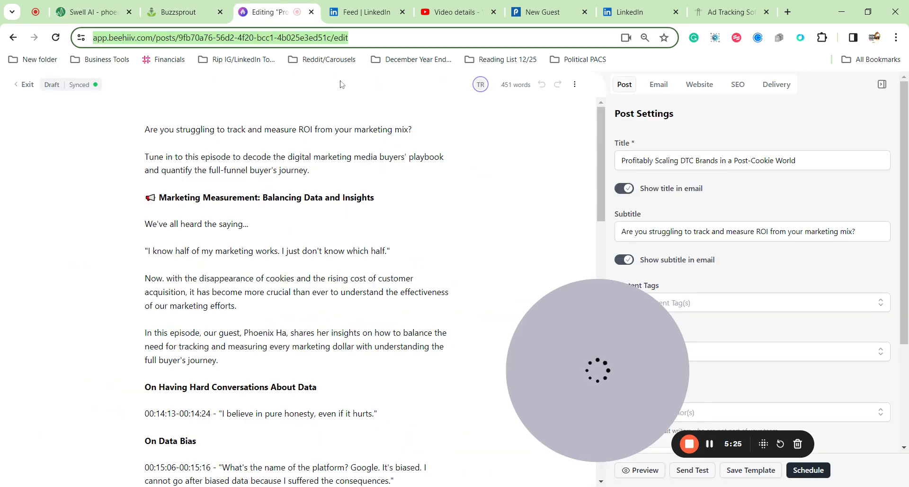
click(370, 18)
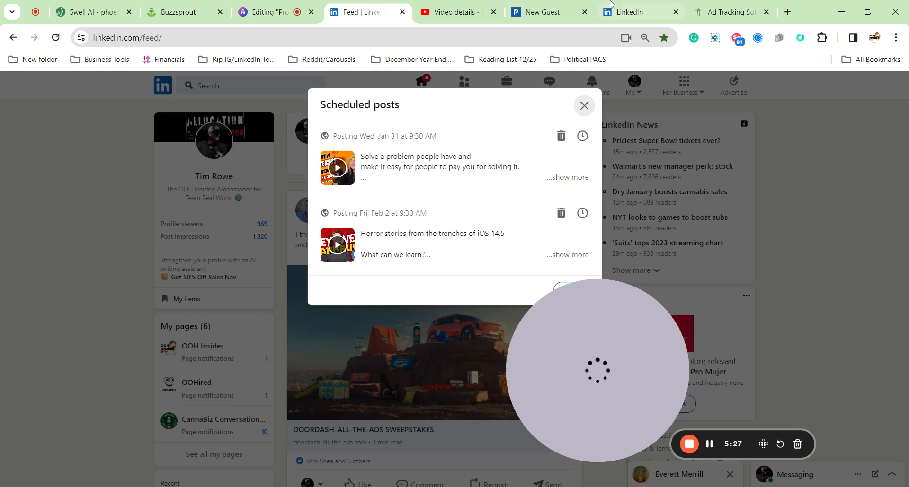
click(610, 6)
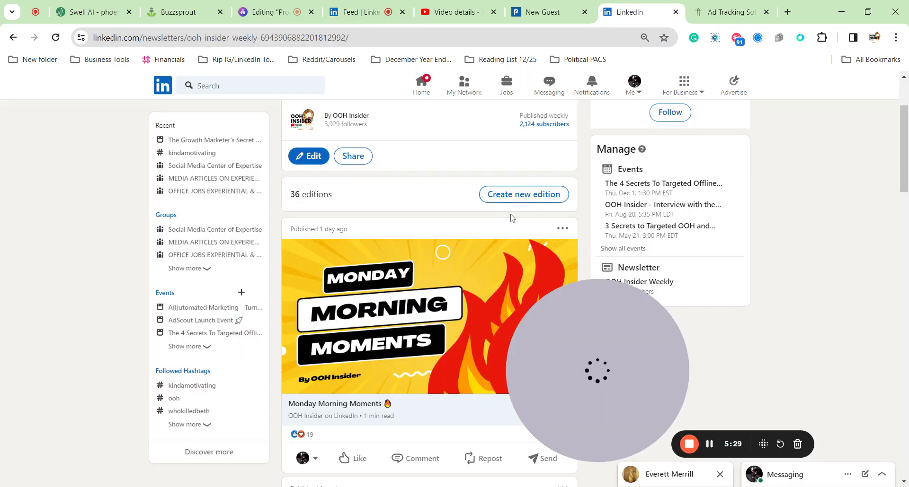
Check Podpage's New Guest form and copy the generated biography from Swell AI's 200-word guest biography document.
click(549, 12)
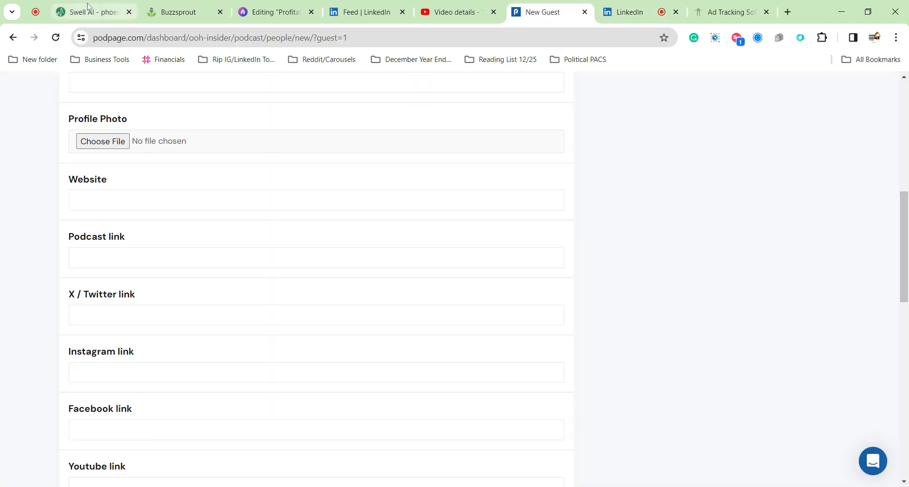
click(88, 7)
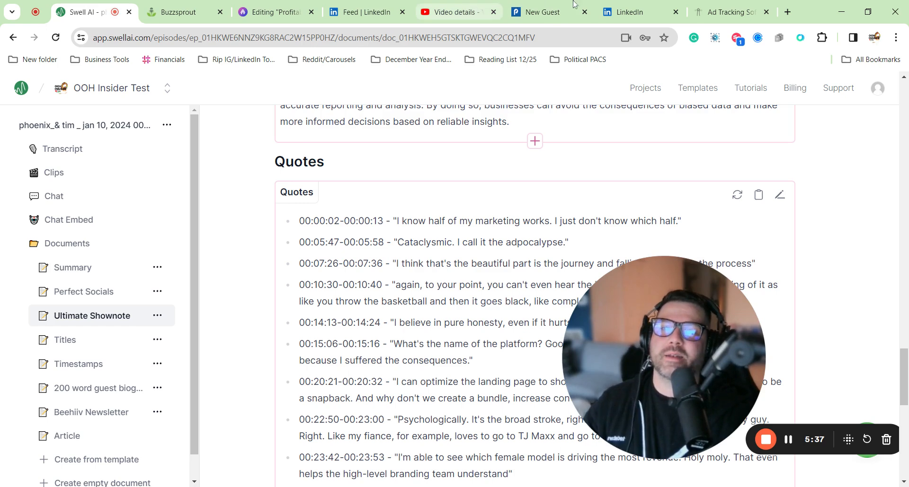
click(556, 9)
scroll(269, 145, up, 10)
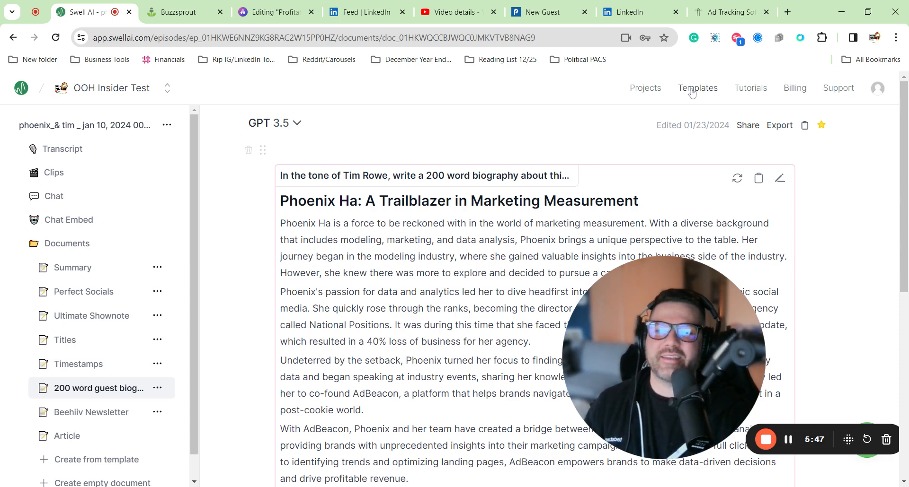
drag(655, 284, 90, 98)
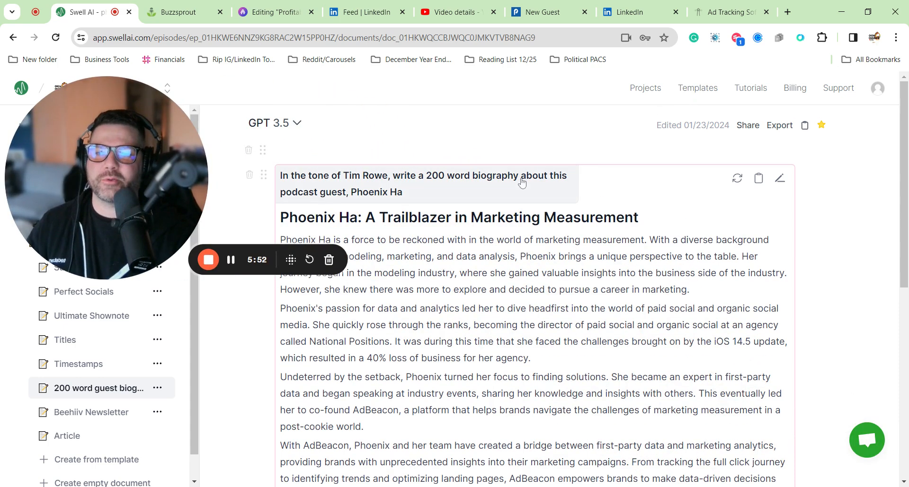
drag(85, 156, 76, 404)
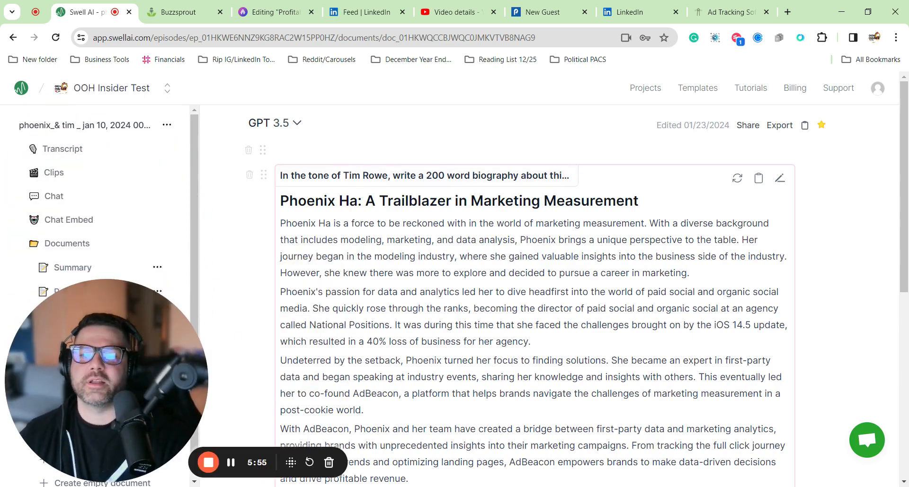
click(758, 178)
Switch to Podpage and paste the copied biography into the new guest's Biography field.
click(590, 5)
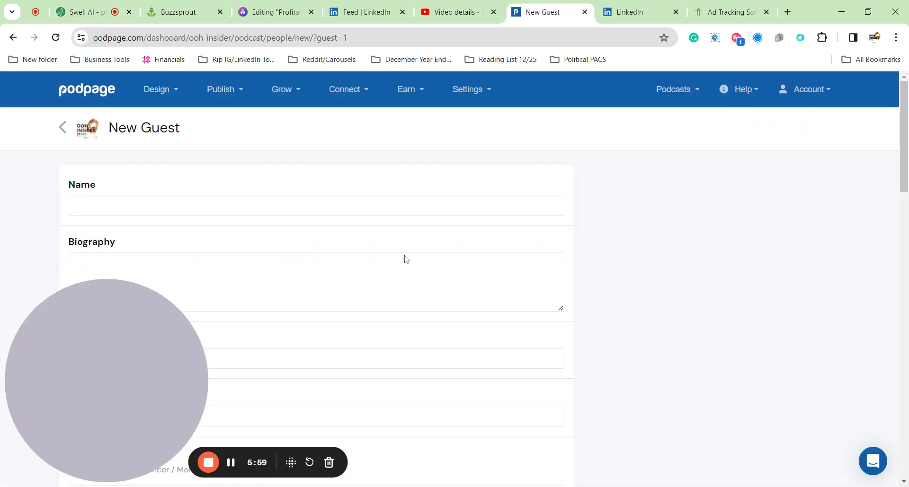
click(316, 279)
key(ctrl+v)
drag(145, 345, 727, 166)
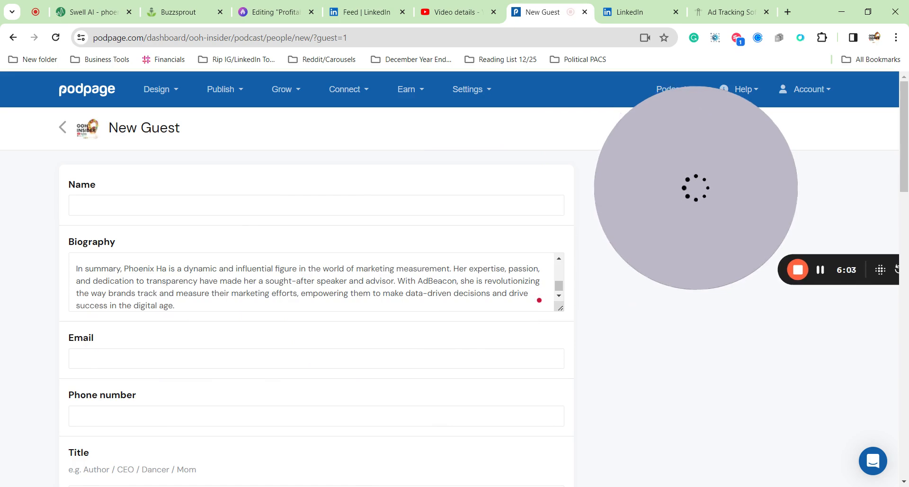
Delete the title line and the leftover line break at the start of the guest's biography.
scroll(313, 282, up, 10)
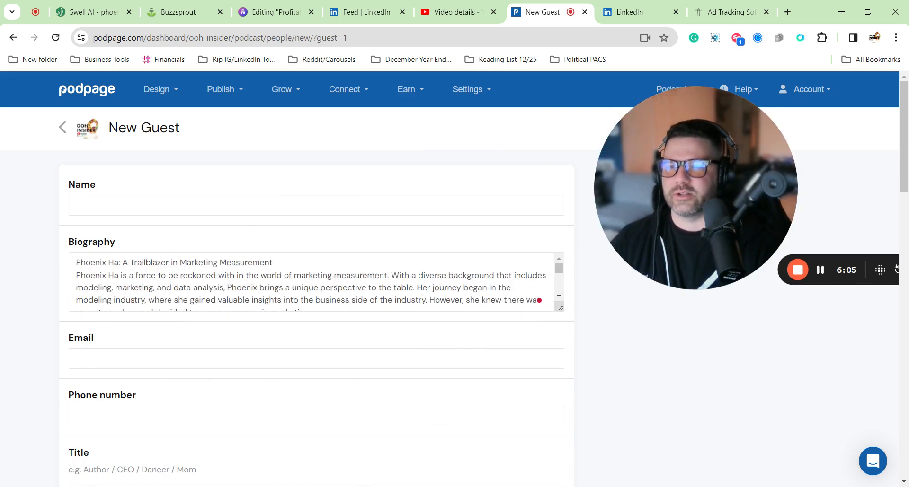
drag(274, 262, 51, 265)
key(Delete)
key(Delete)
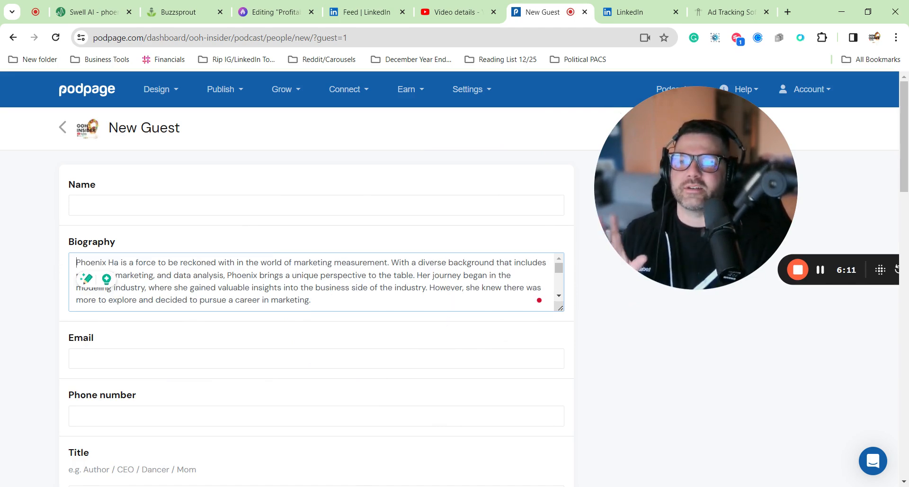
drag(633, 197, 596, 373)
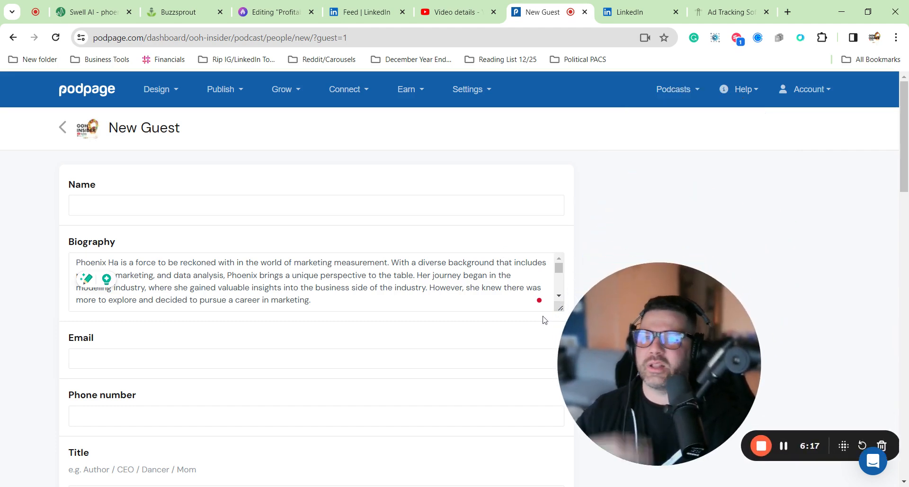
Fill in the Name field with the guest's full name followed by "CEO of AdBeacon".
click(150, 205)
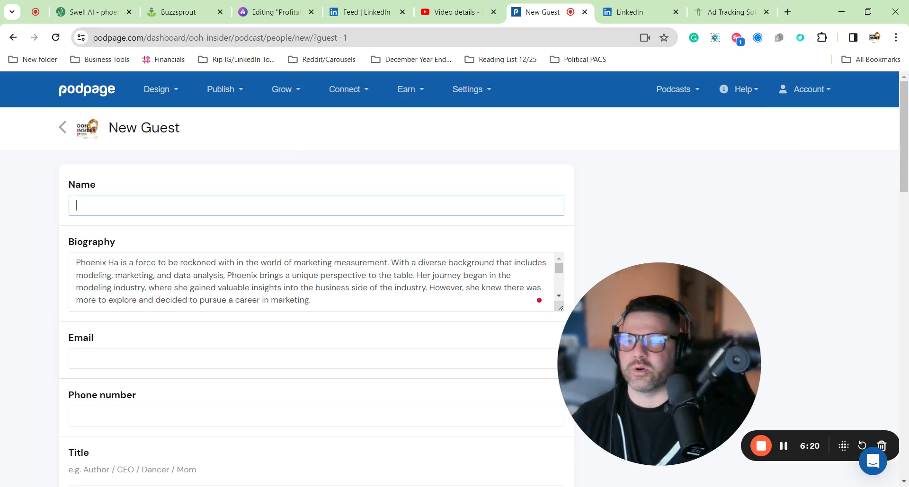
text(Phoenix Ha, C E)
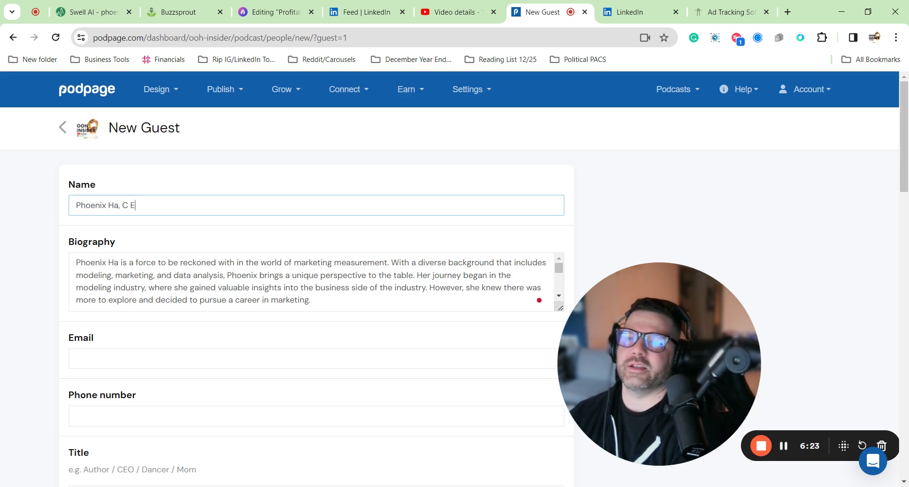
text(Oof AdBeacon)
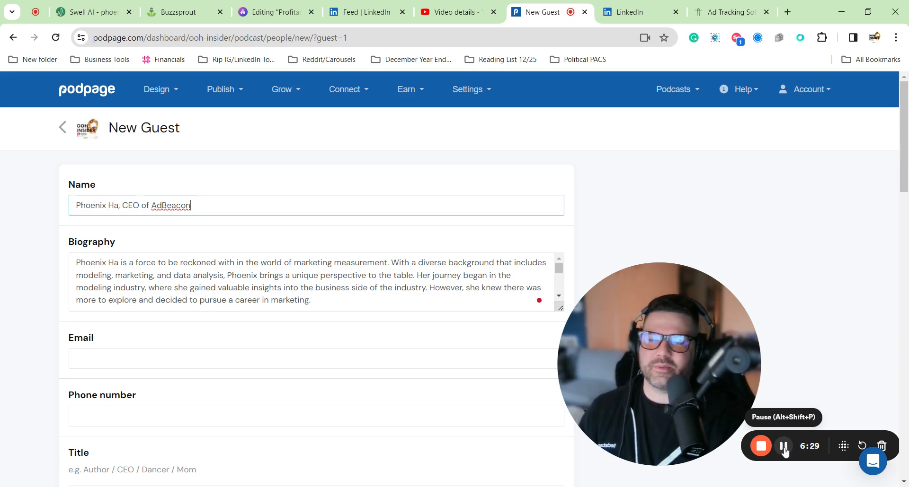
click(784, 447)
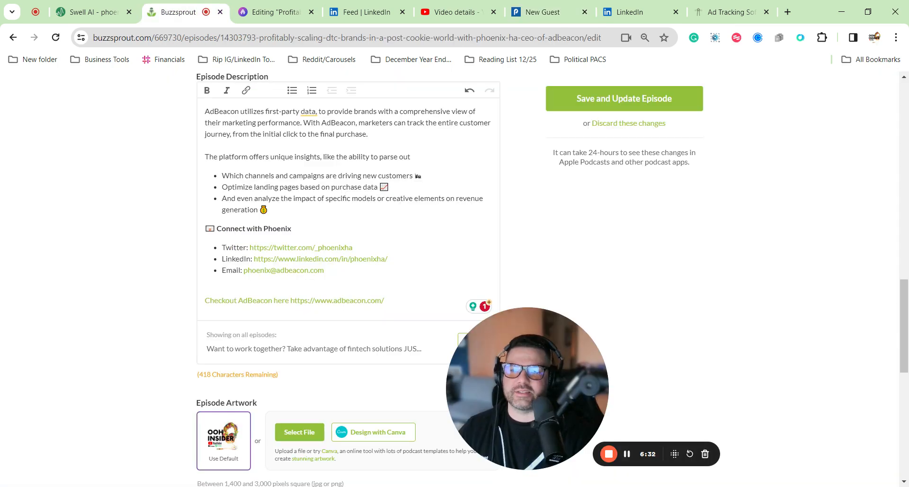
Copy the guest's e-mail address from the Buzzsprout episode description into Podpage's Email field and move on to the phone number.
drag(325, 271, 217, 229)
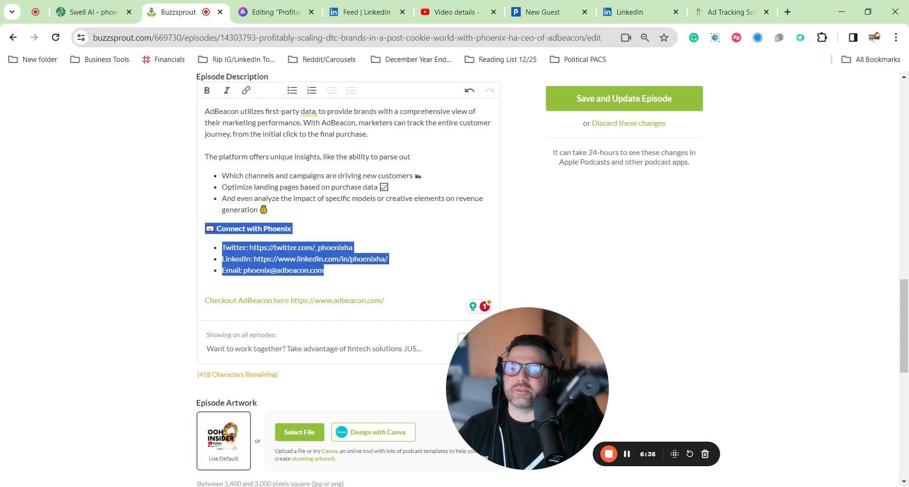
click(326, 270)
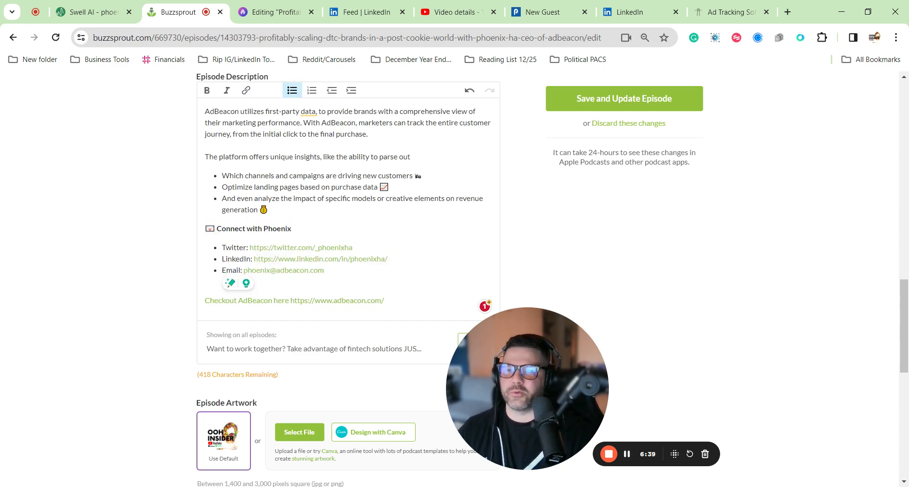
drag(324, 271, 251, 271)
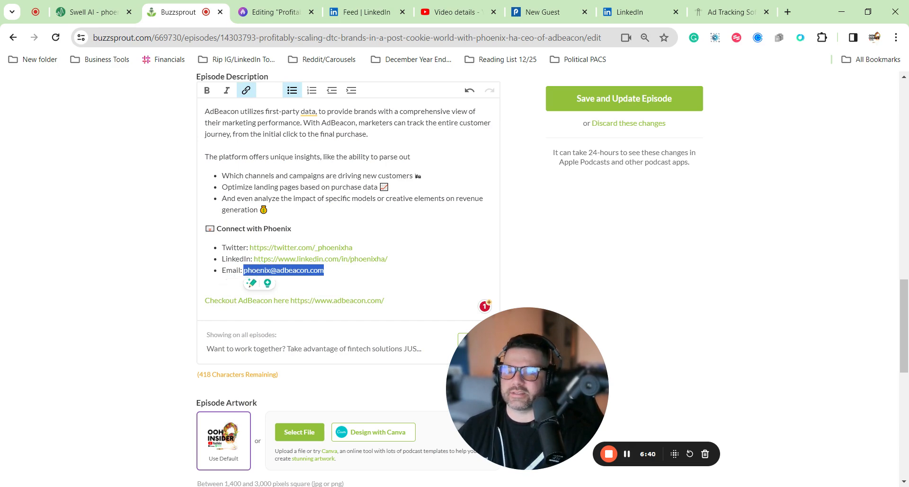
click(616, 5)
click(563, 10)
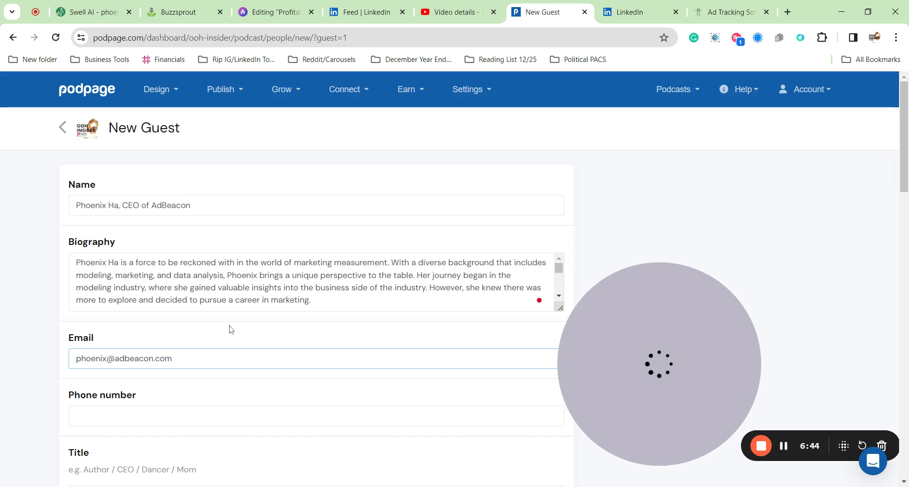
scroll(215, 131, down, 4)
key(Tab)
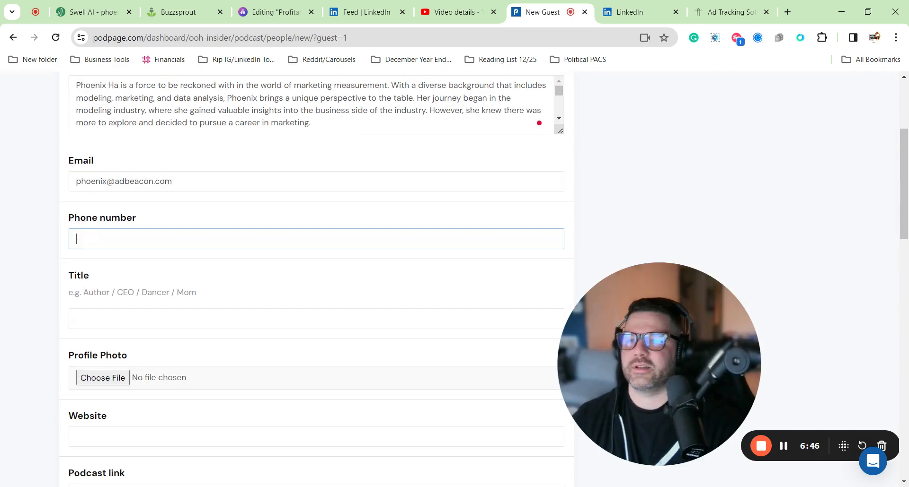
Enter "CEO of AdBeacon" as the guest's Title, then select the duplicate title wording after the guest's name in the Name field.
key(Tab)
text(CEOP)
key(BackSpace)
text(of AdBeacon)
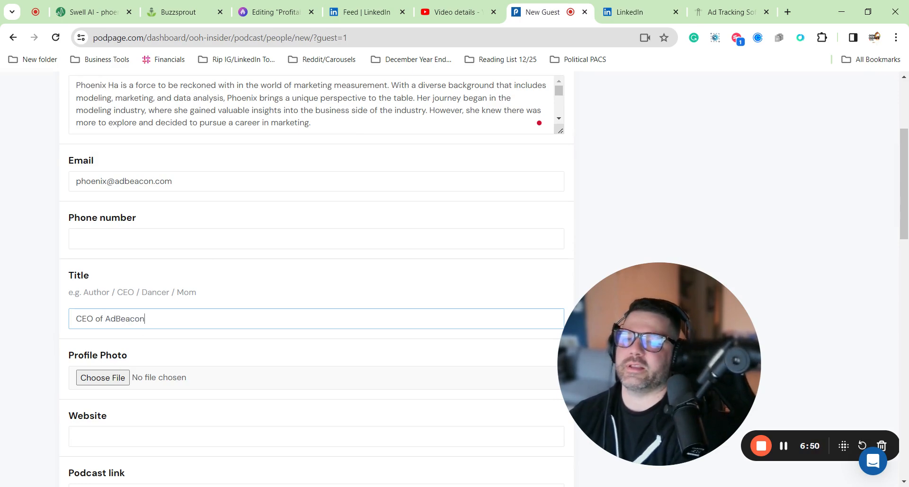
scroll(215, 180, up, 4)
drag(191, 205, 142, 206)
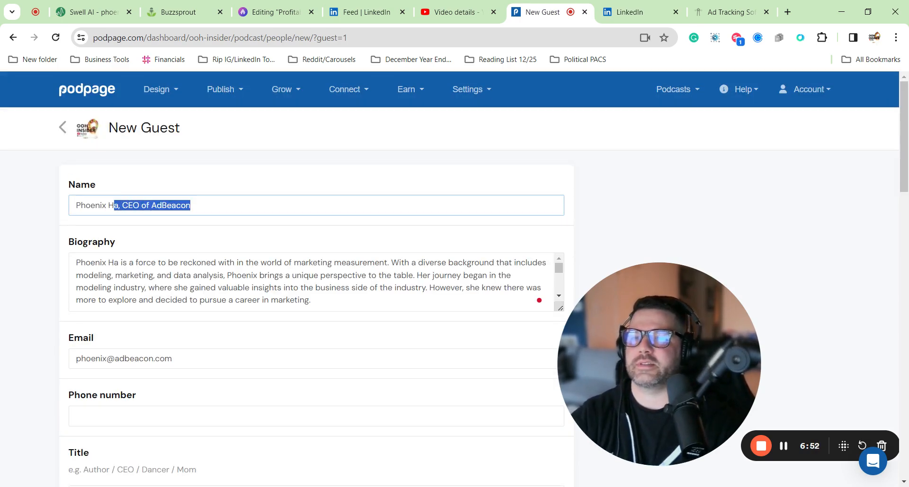
scroll(98, 337, down, 6)
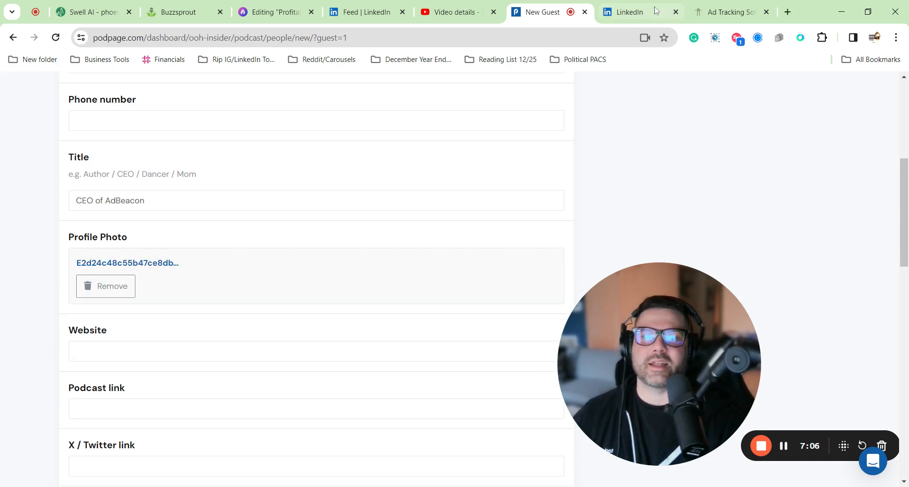
click(729, 12)
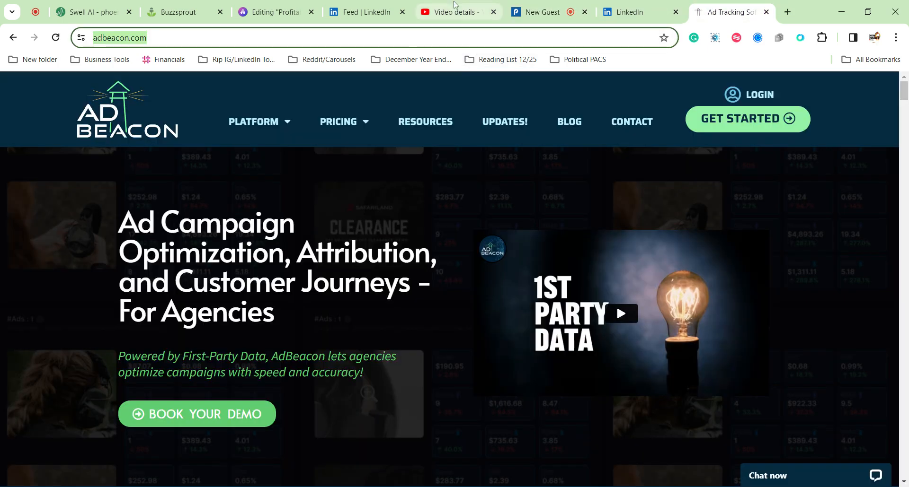
click(544, 12)
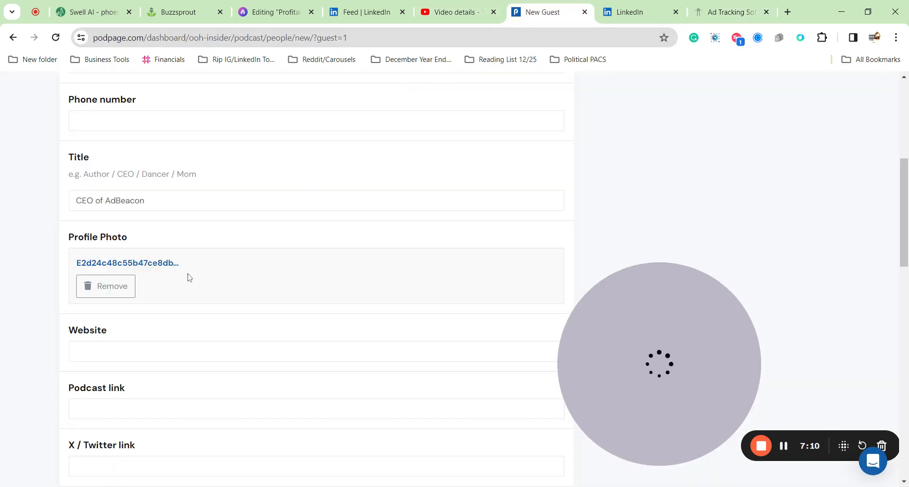
text(https://www.adbeacon.com/)
Copy the guest's Twitter URL from the Buzzsprout episode description into Podpage's X / Twitter link field.
scroll(316, 280, down, 2)
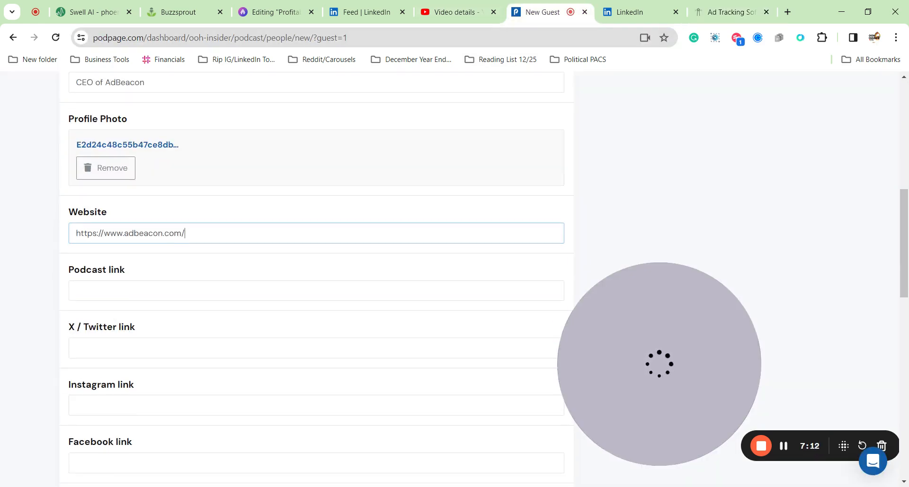
scroll(316, 279, down, 2)
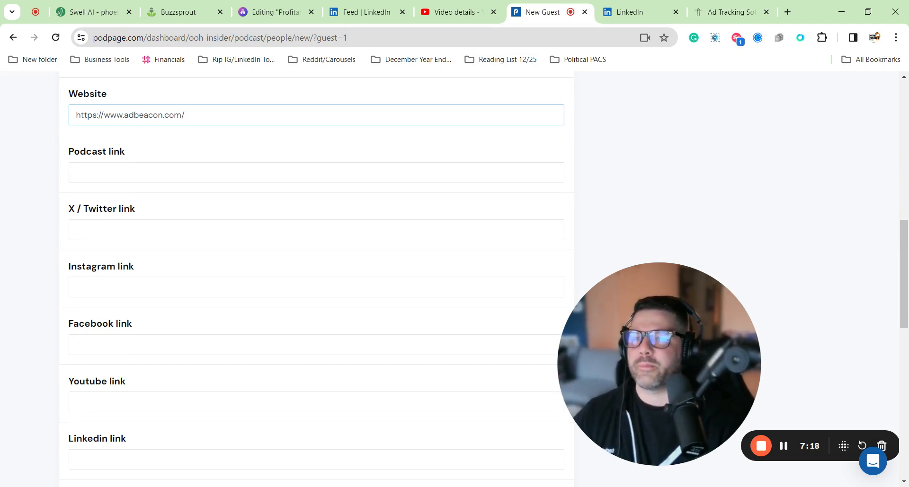
click(316, 172)
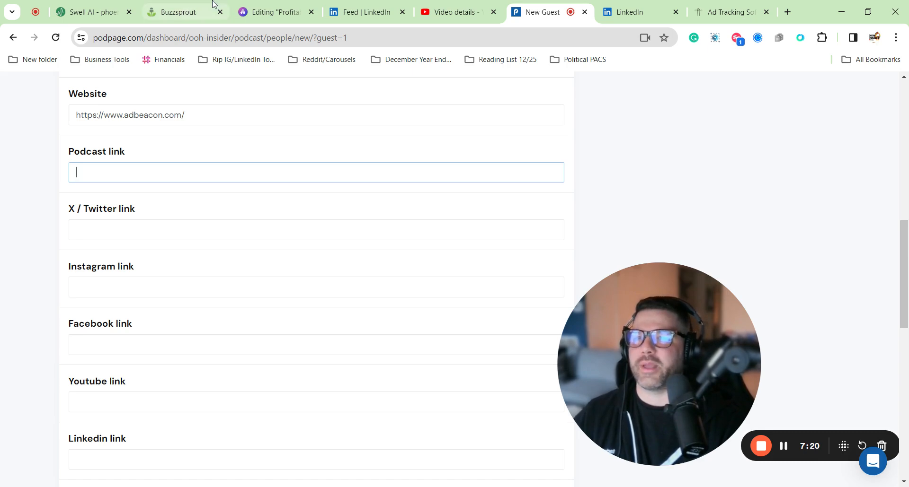
click(178, 11)
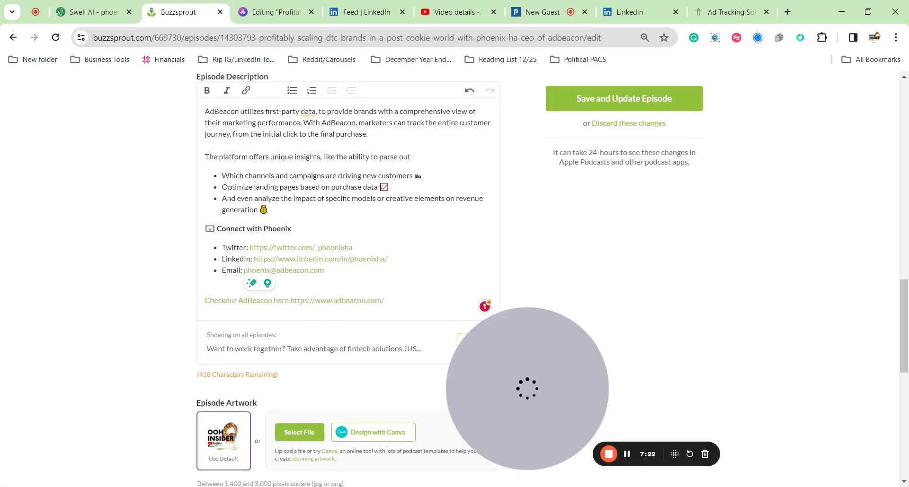
drag(353, 248, 250, 248)
key(ctrl+c)
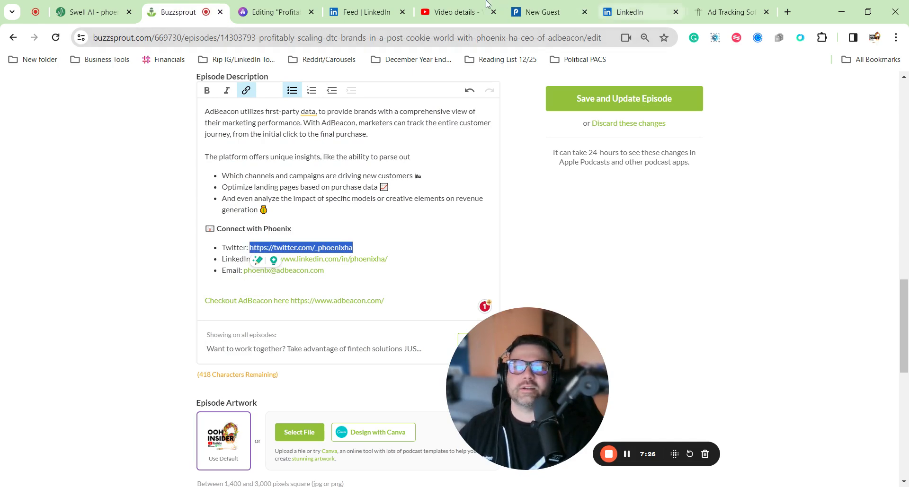
click(530, 12)
key(Tab)
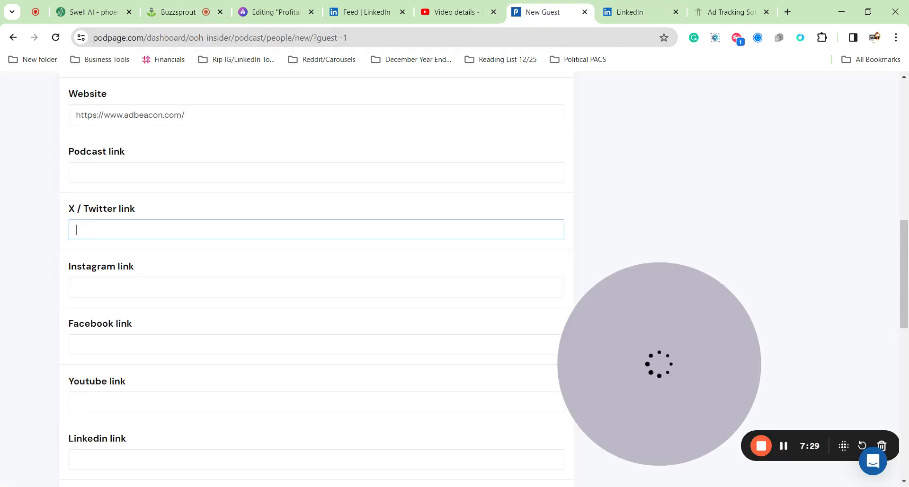
key(ctrl+v)
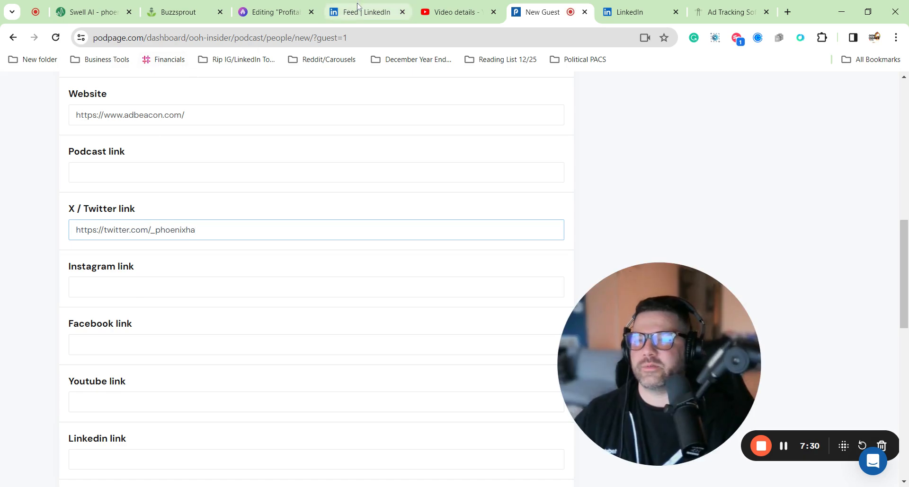
Copy the guest's LinkedIn profile URL from the Buzzsprout episode description into Podpage's Linkedin link field.
click(199, 14)
drag(388, 259, 204, 111)
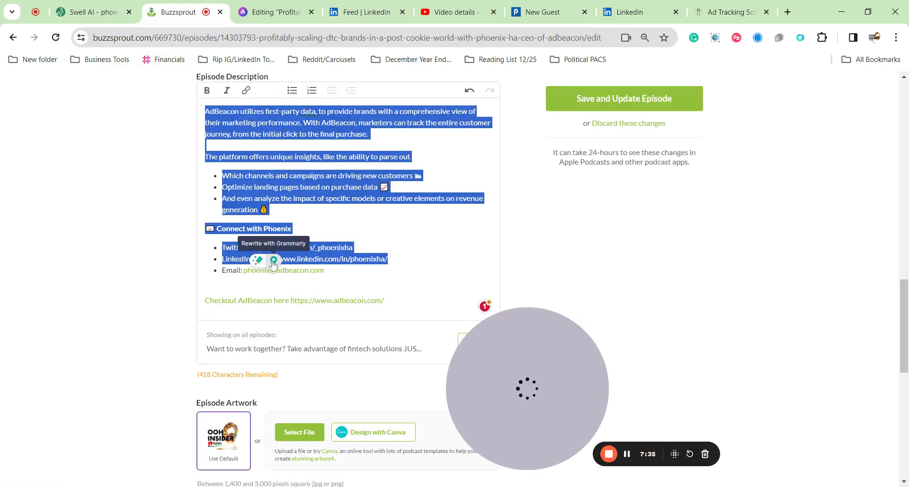
click(275, 288)
drag(387, 259, 258, 259)
click(542, 12)
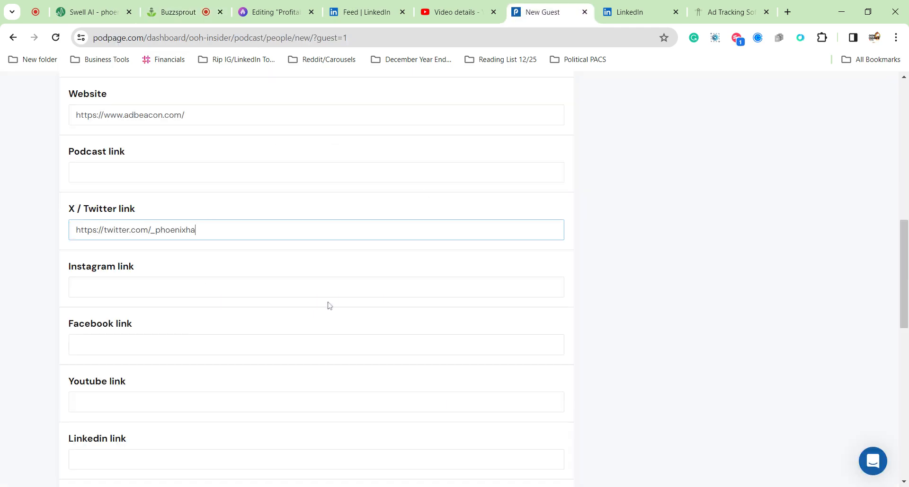
click(148, 459)
text(https://www.linkedin.com/in/phoenixha/)
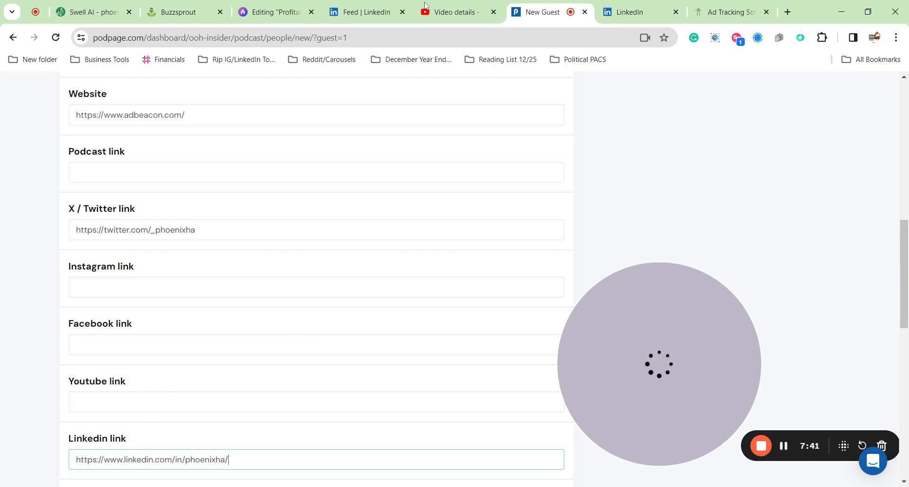
Copy the episode's video link from YouTube Studio and paste it into the guest's Youtube link field on Podpage.
click(453, 12)
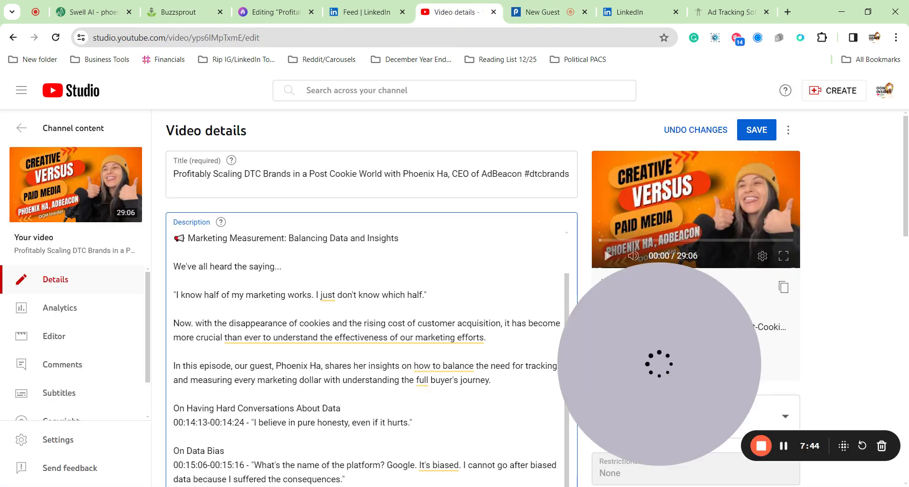
scroll(371, 351, down, 4)
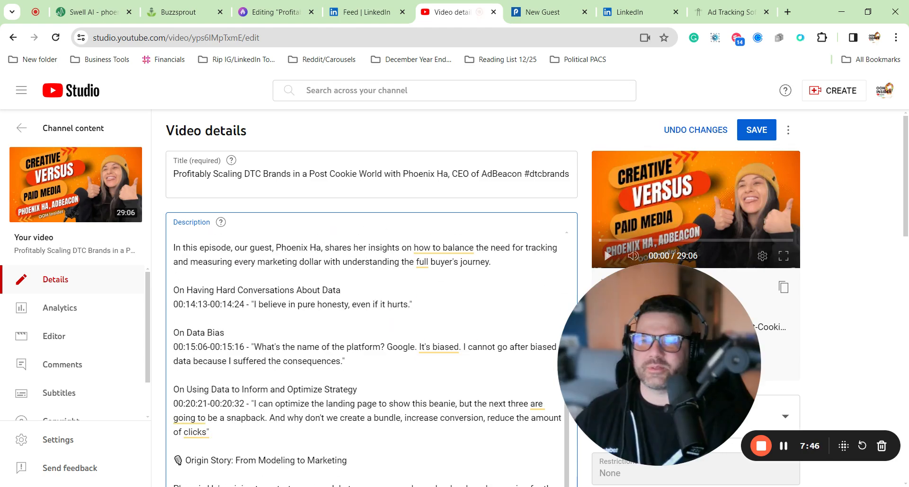
drag(645, 362, 149, 375)
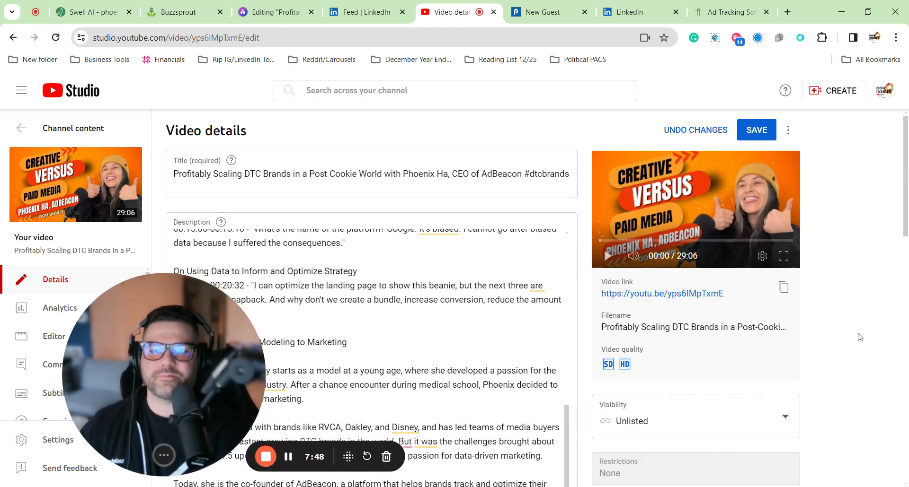
click(783, 287)
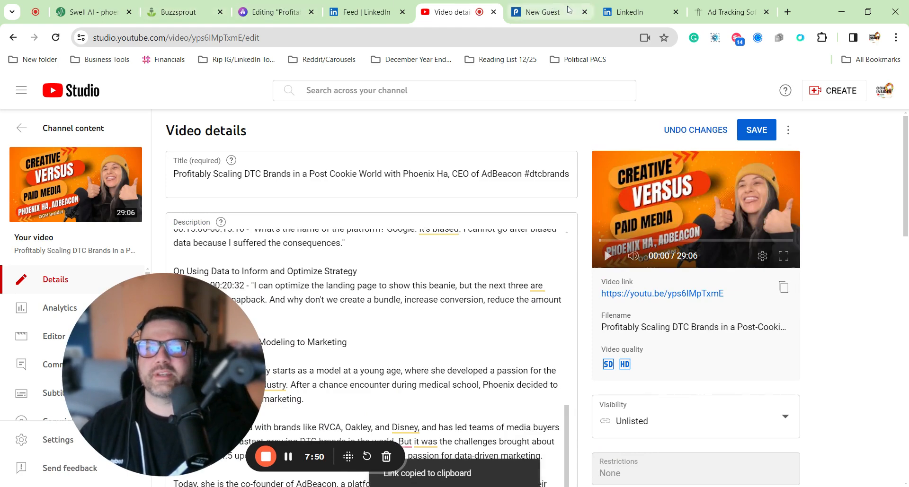
click(544, 12)
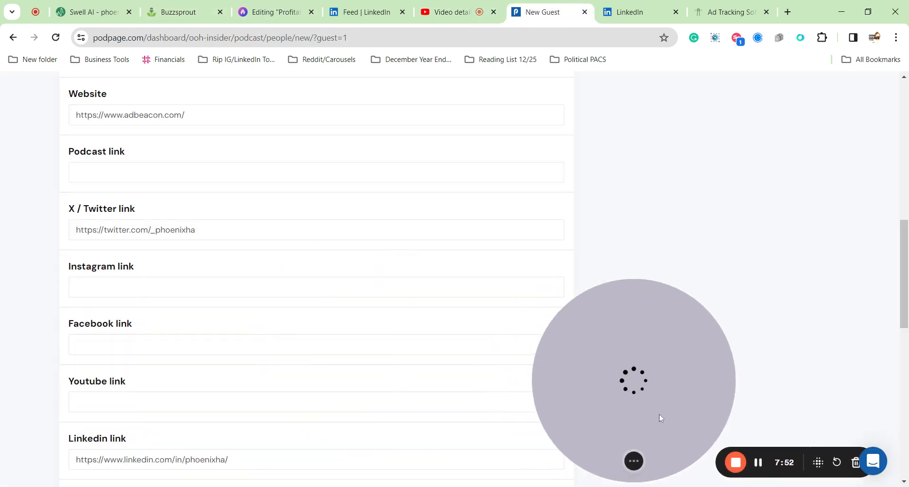
click(305, 402)
key(ctrl+v)
Leave the remaining social link fields empty and save the new guest profile.
scroll(305, 362, down, 5)
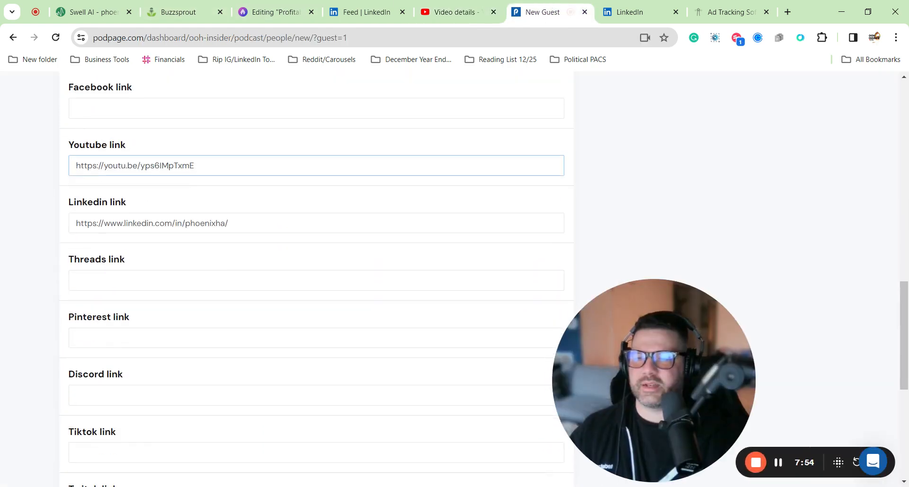
scroll(420, 322, down, 4)
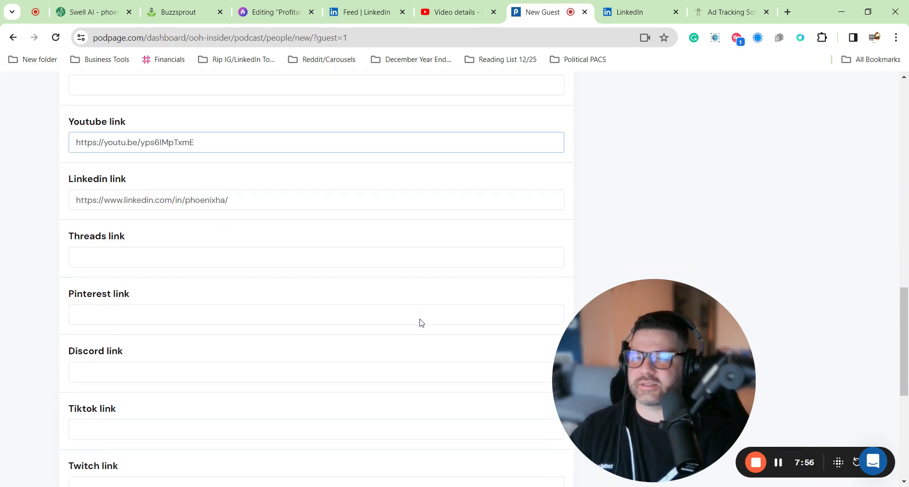
scroll(420, 323, down, 3)
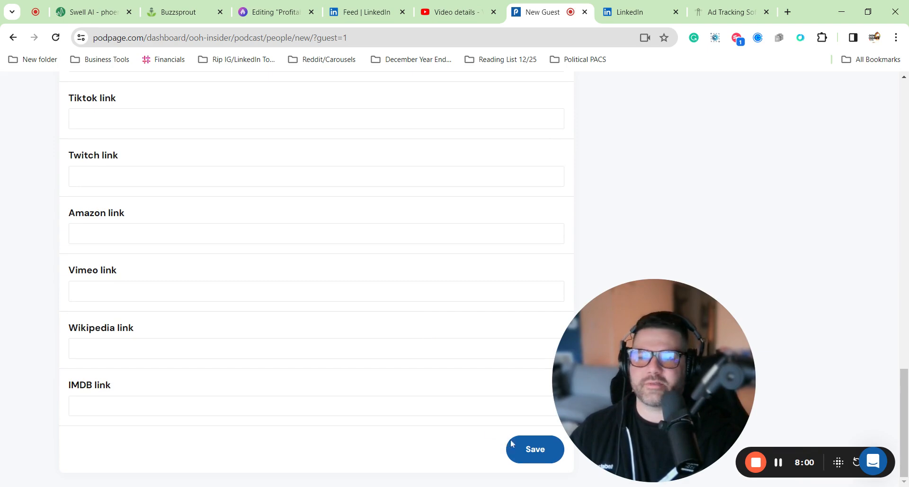
click(546, 448)
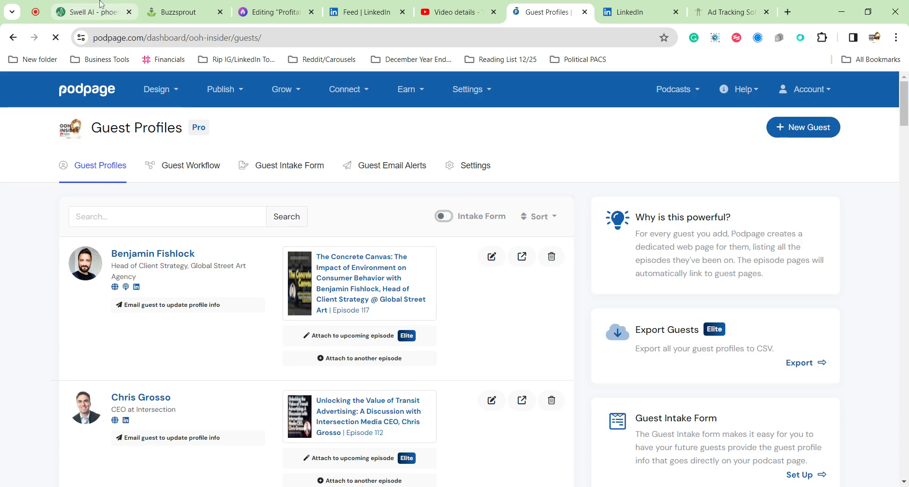
Review the reused content across Swell AI, Buzzsprout, beehiiv, LinkedIn's scheduled posts and newsletter, and YouTube Studio, ending on Swell AI's guest biography.
click(101, 7)
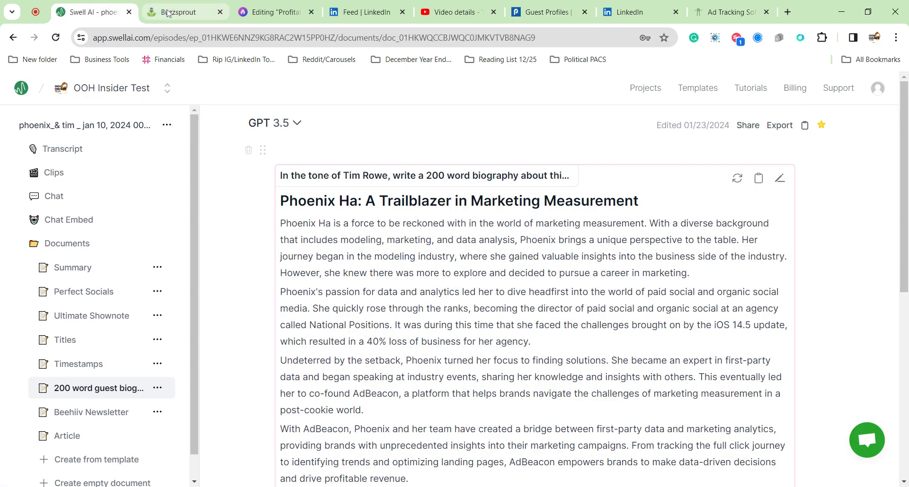
click(169, 13)
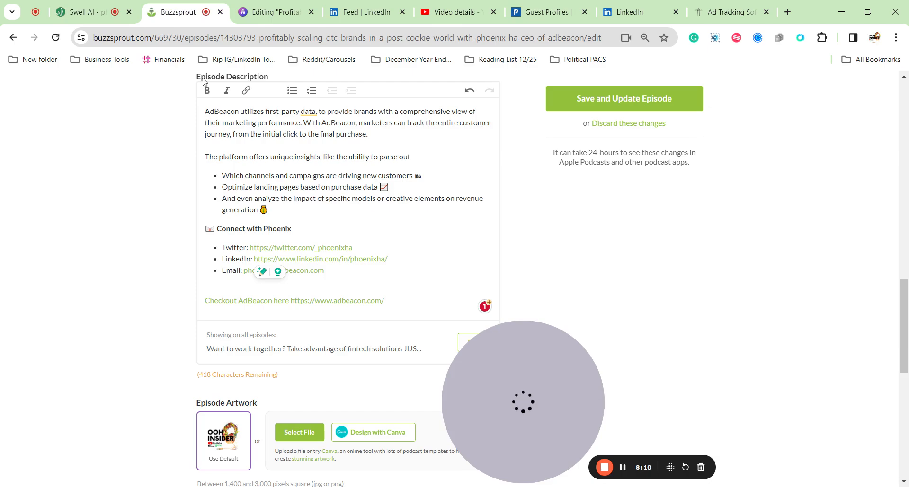
scroll(348, 279, up, 9)
click(279, 9)
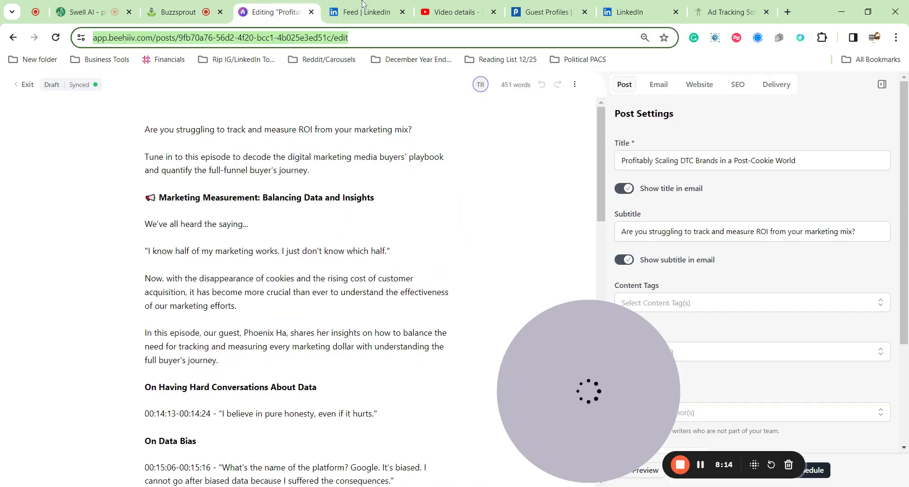
click(363, 11)
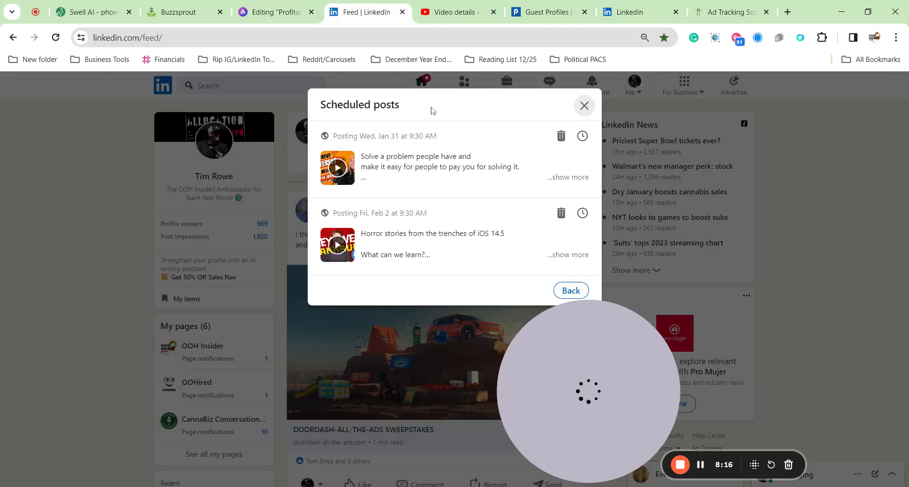
click(633, 7)
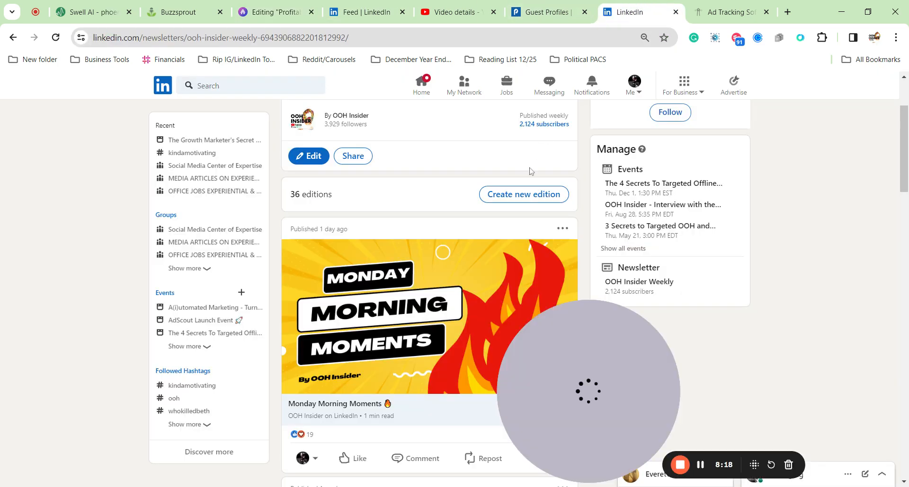
scroll(532, 170, up, 3)
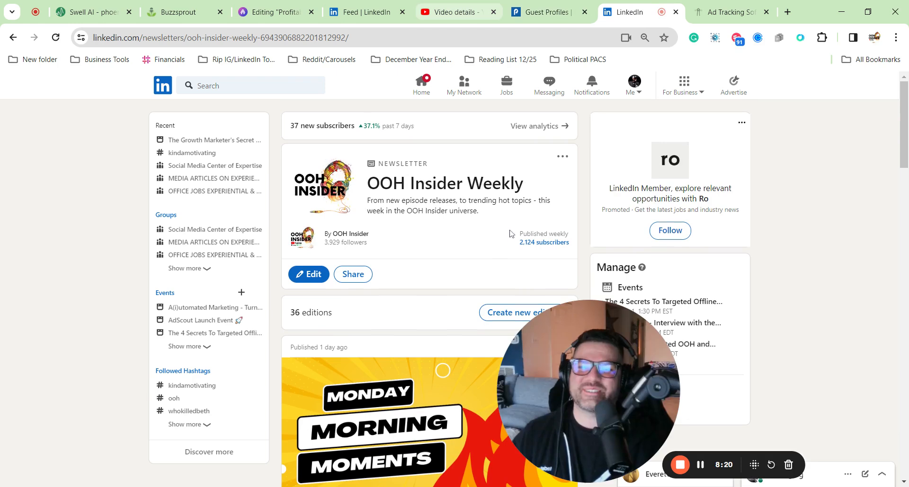
click(466, 9)
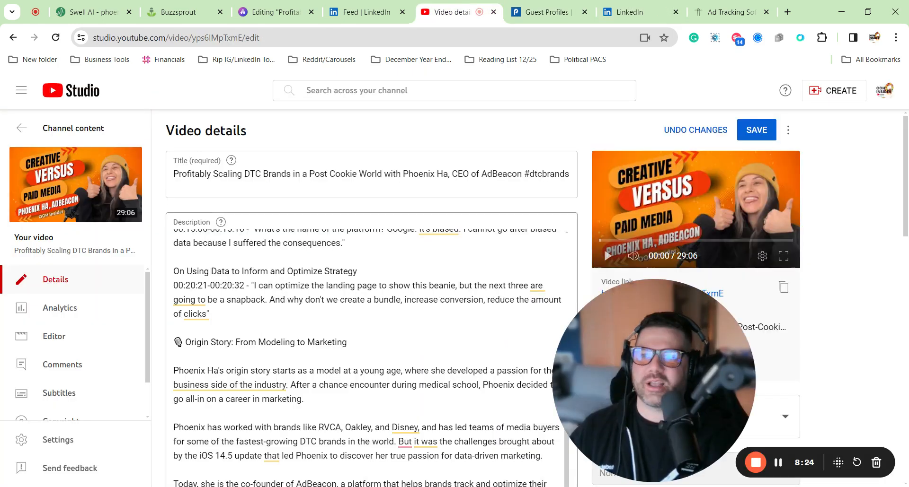
click(78, 14)
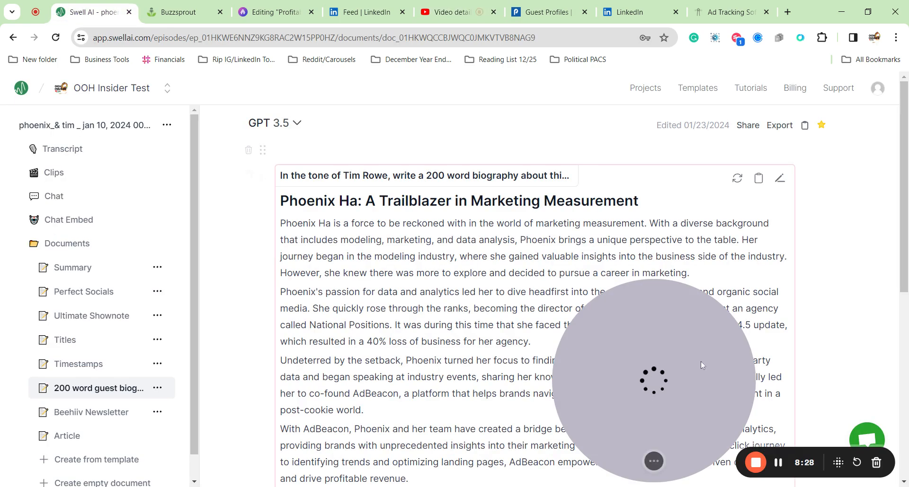
drag(680, 352, 138, 350)
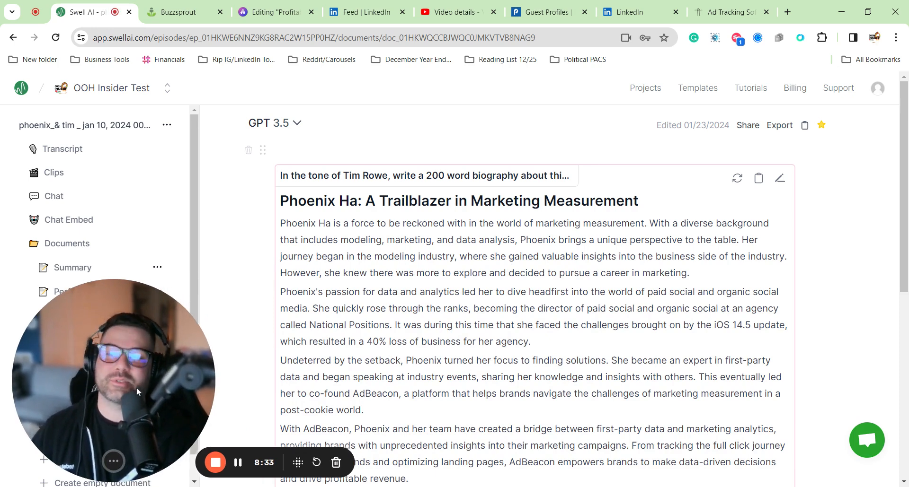